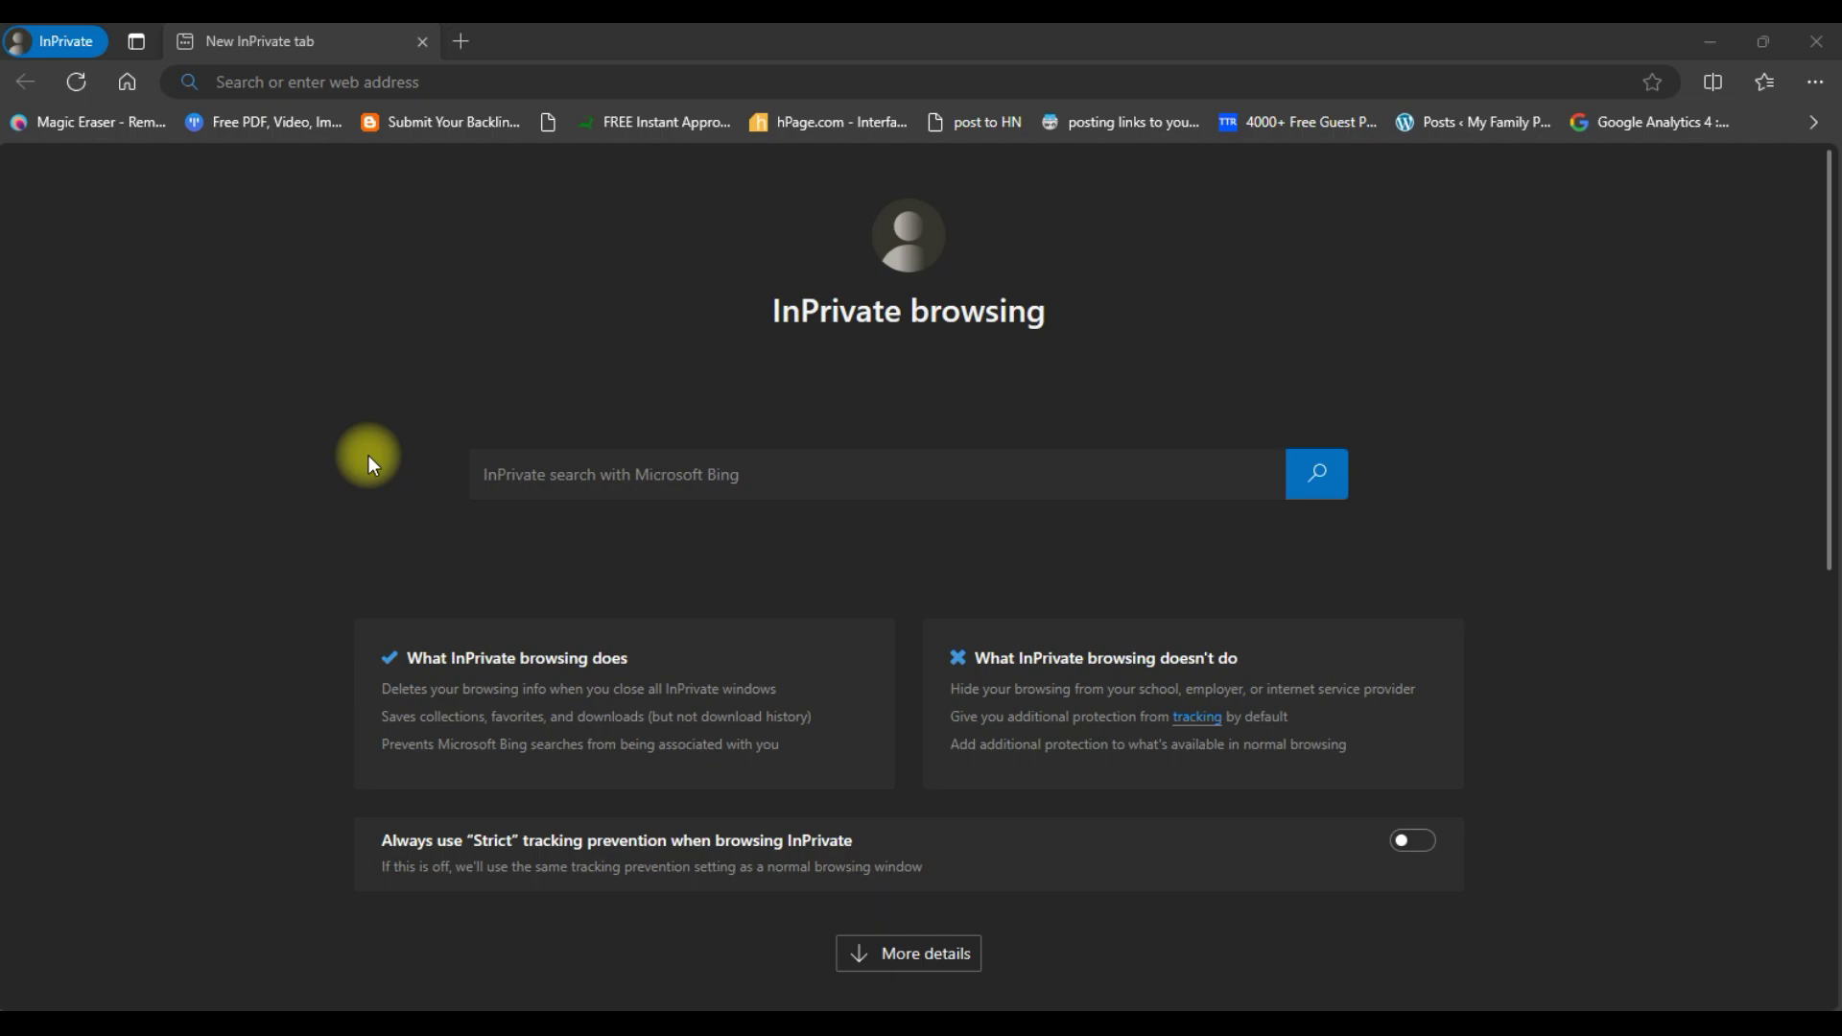
- Go to the office.com website
{"action": "left_click", "coordinate": [429, 74]}
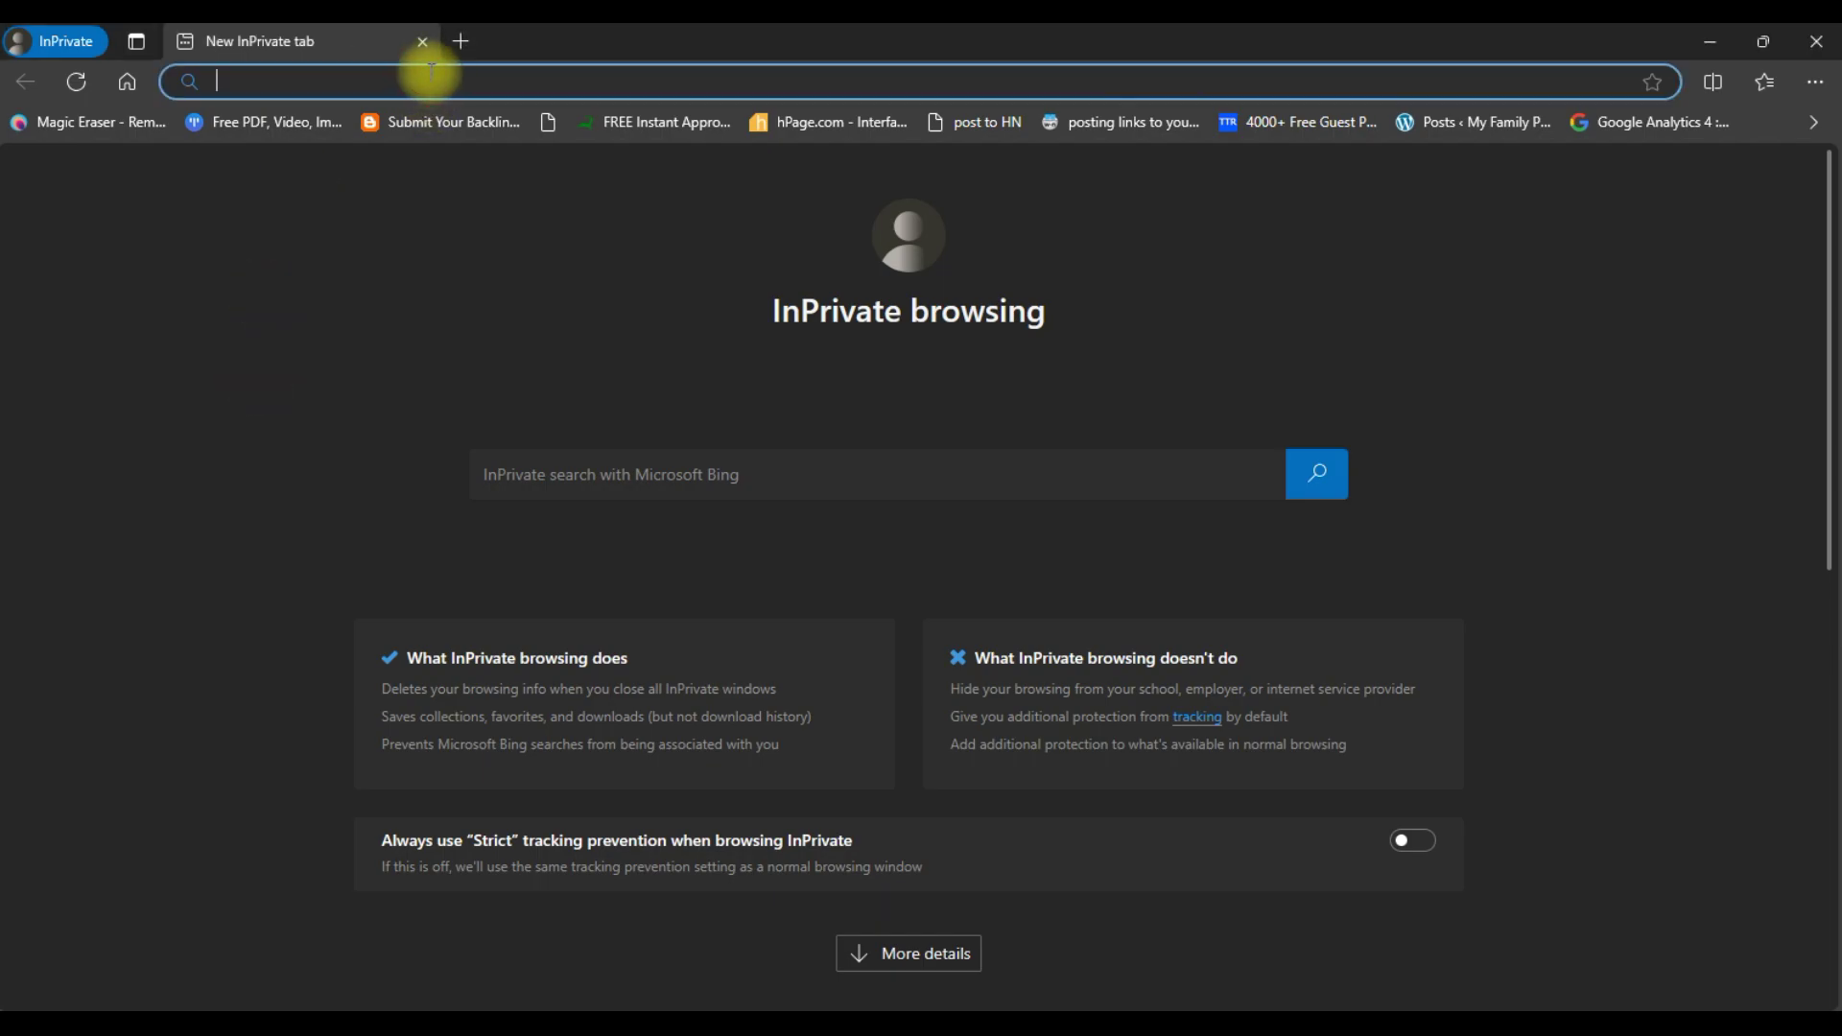
{"action": "type", "text": "office.com"}
{"action": "key", "text": "Return"}
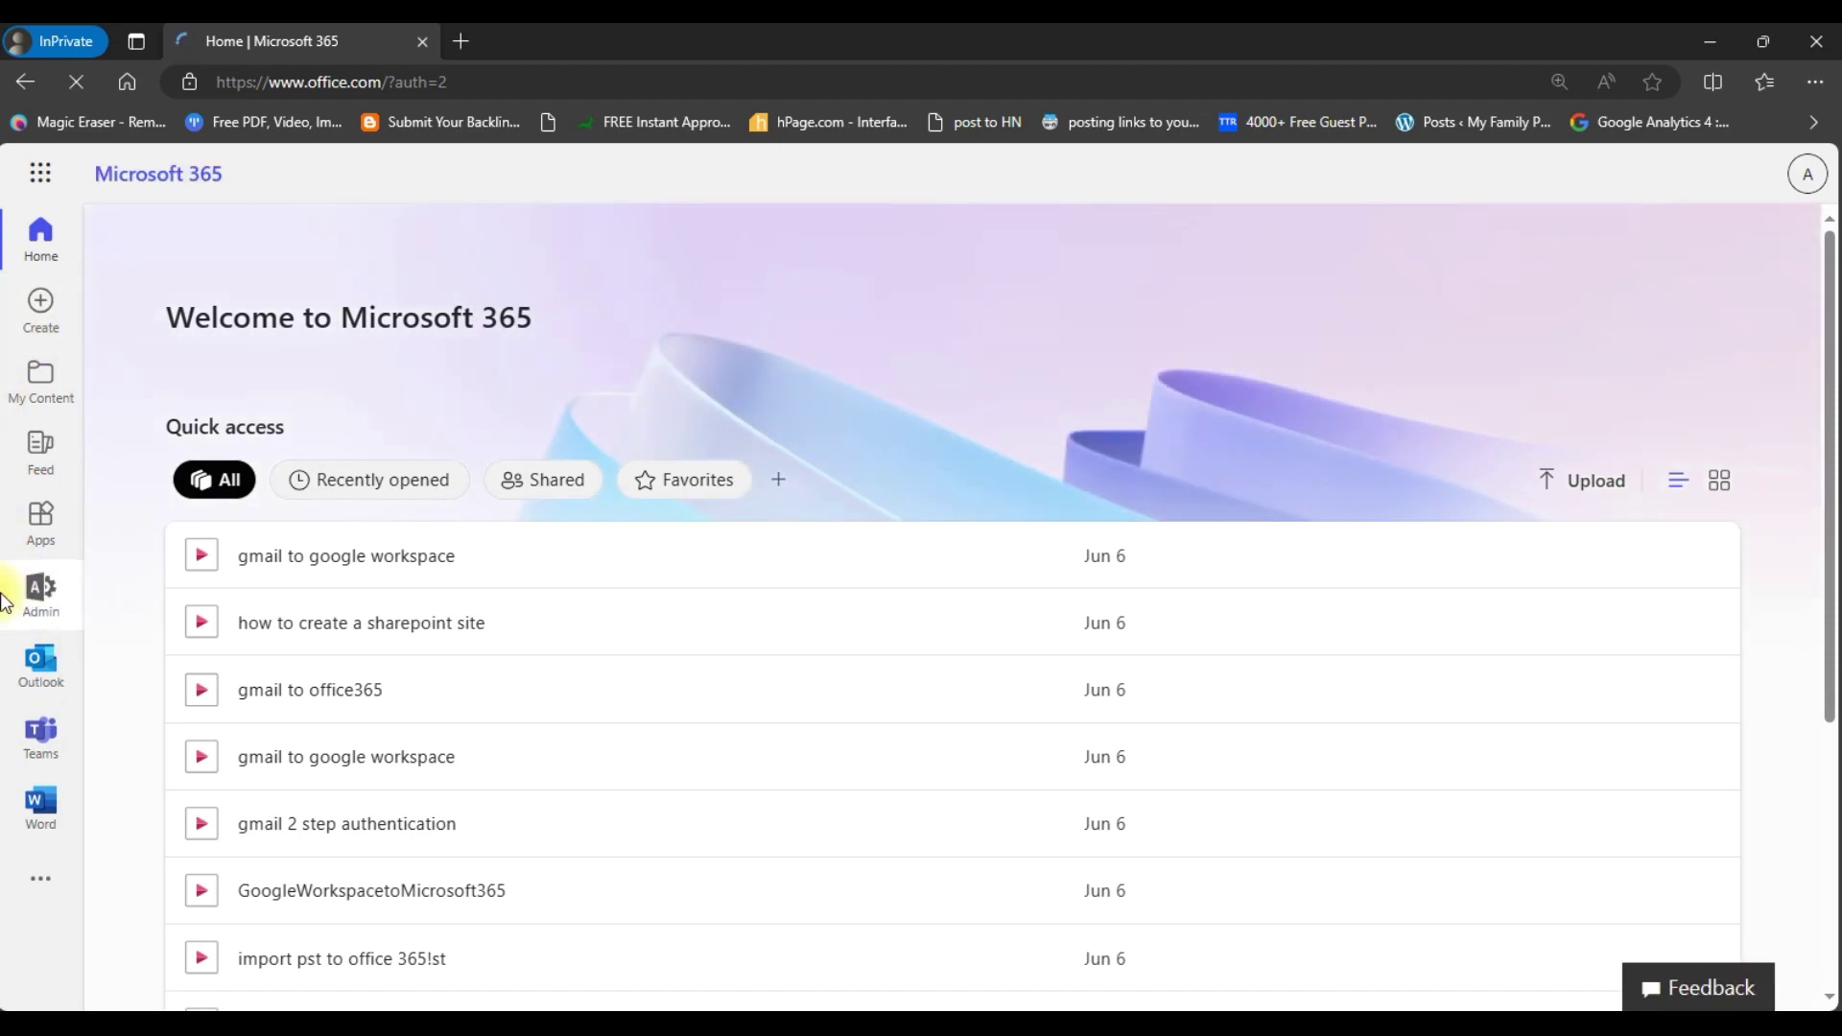
- In the admin center's Active users list, open the first user's account details
{"action": "left_click", "coordinate": [46, 590]}
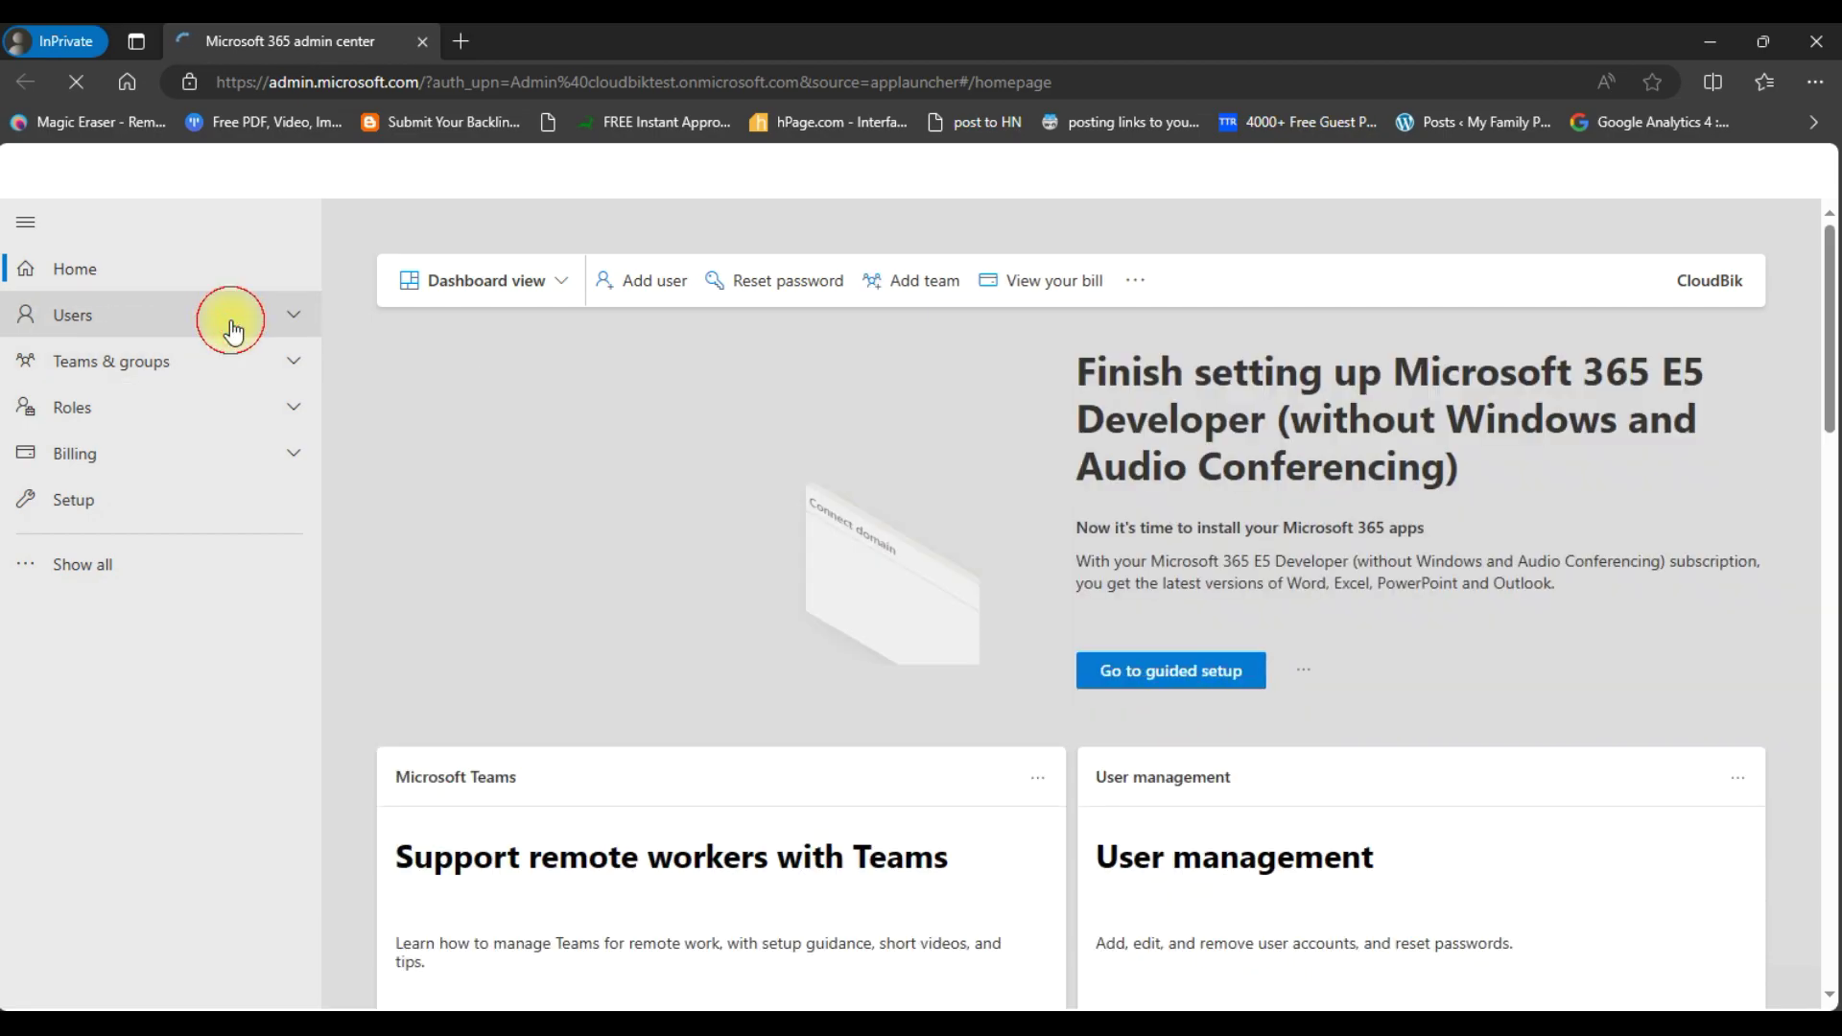
{"action": "left_click", "coordinate": [229, 323]}
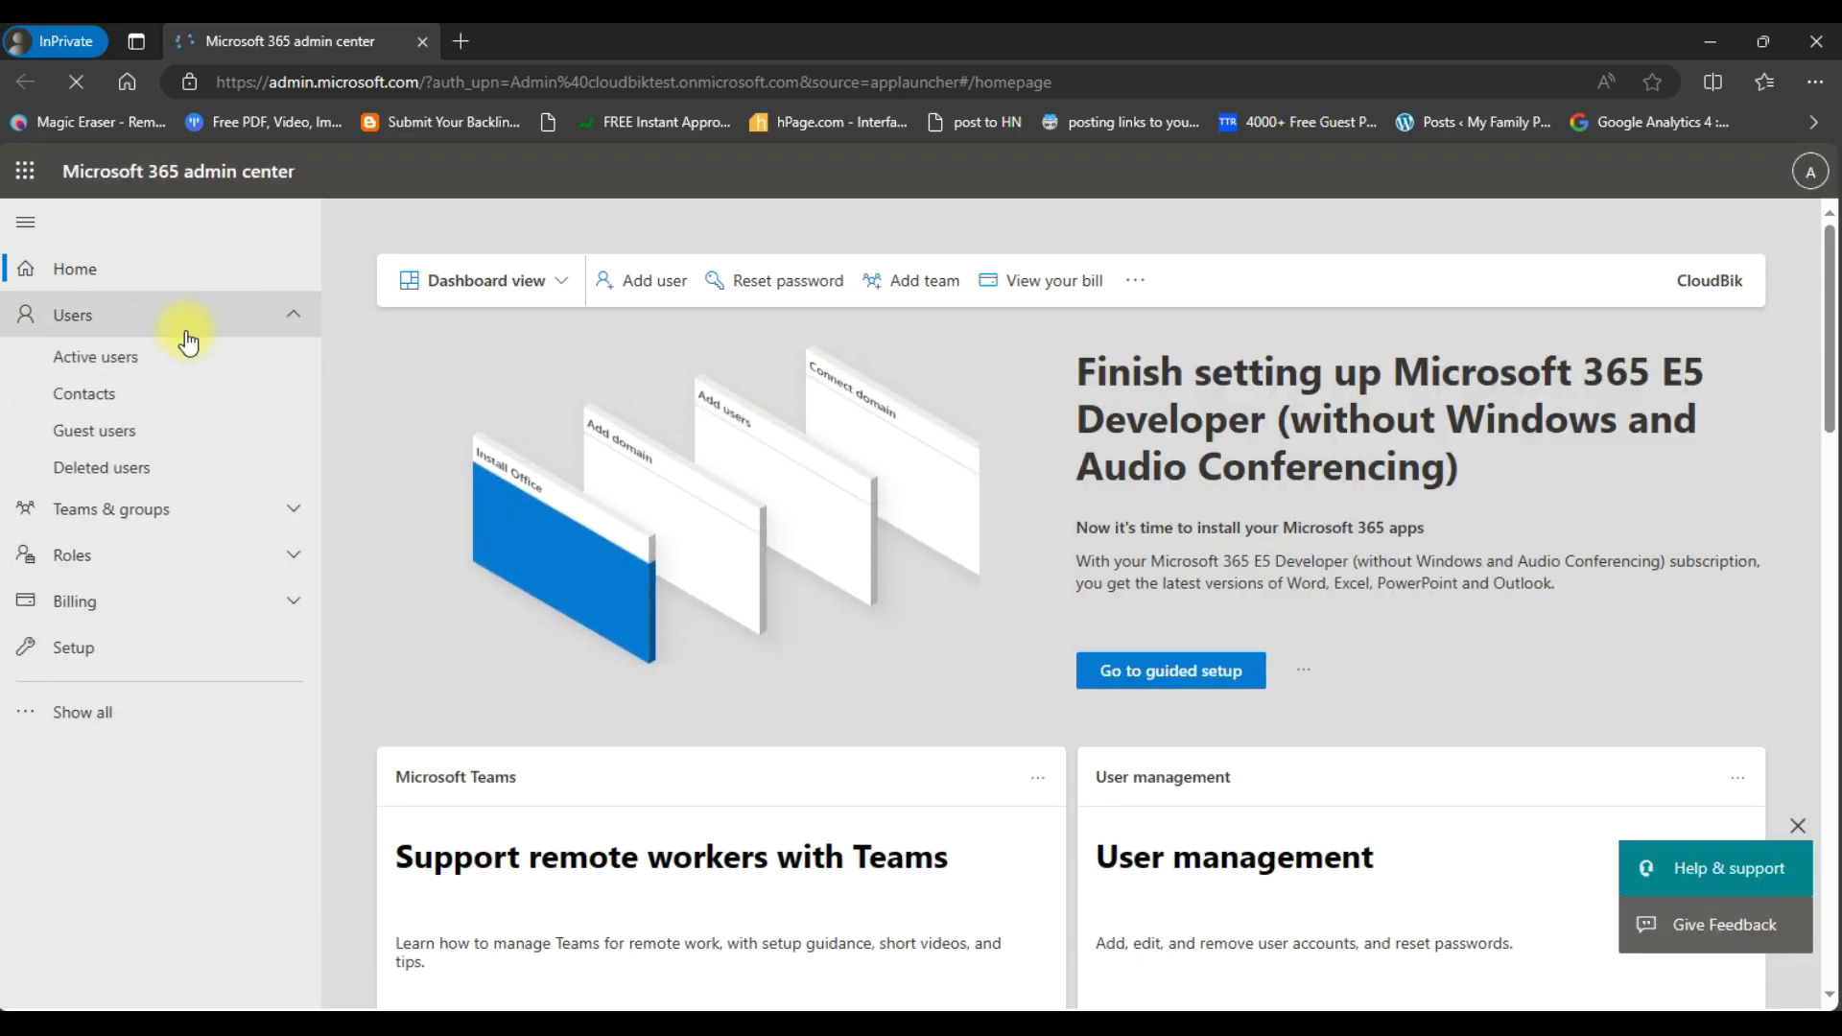
{"action": "left_click", "coordinate": [114, 363]}
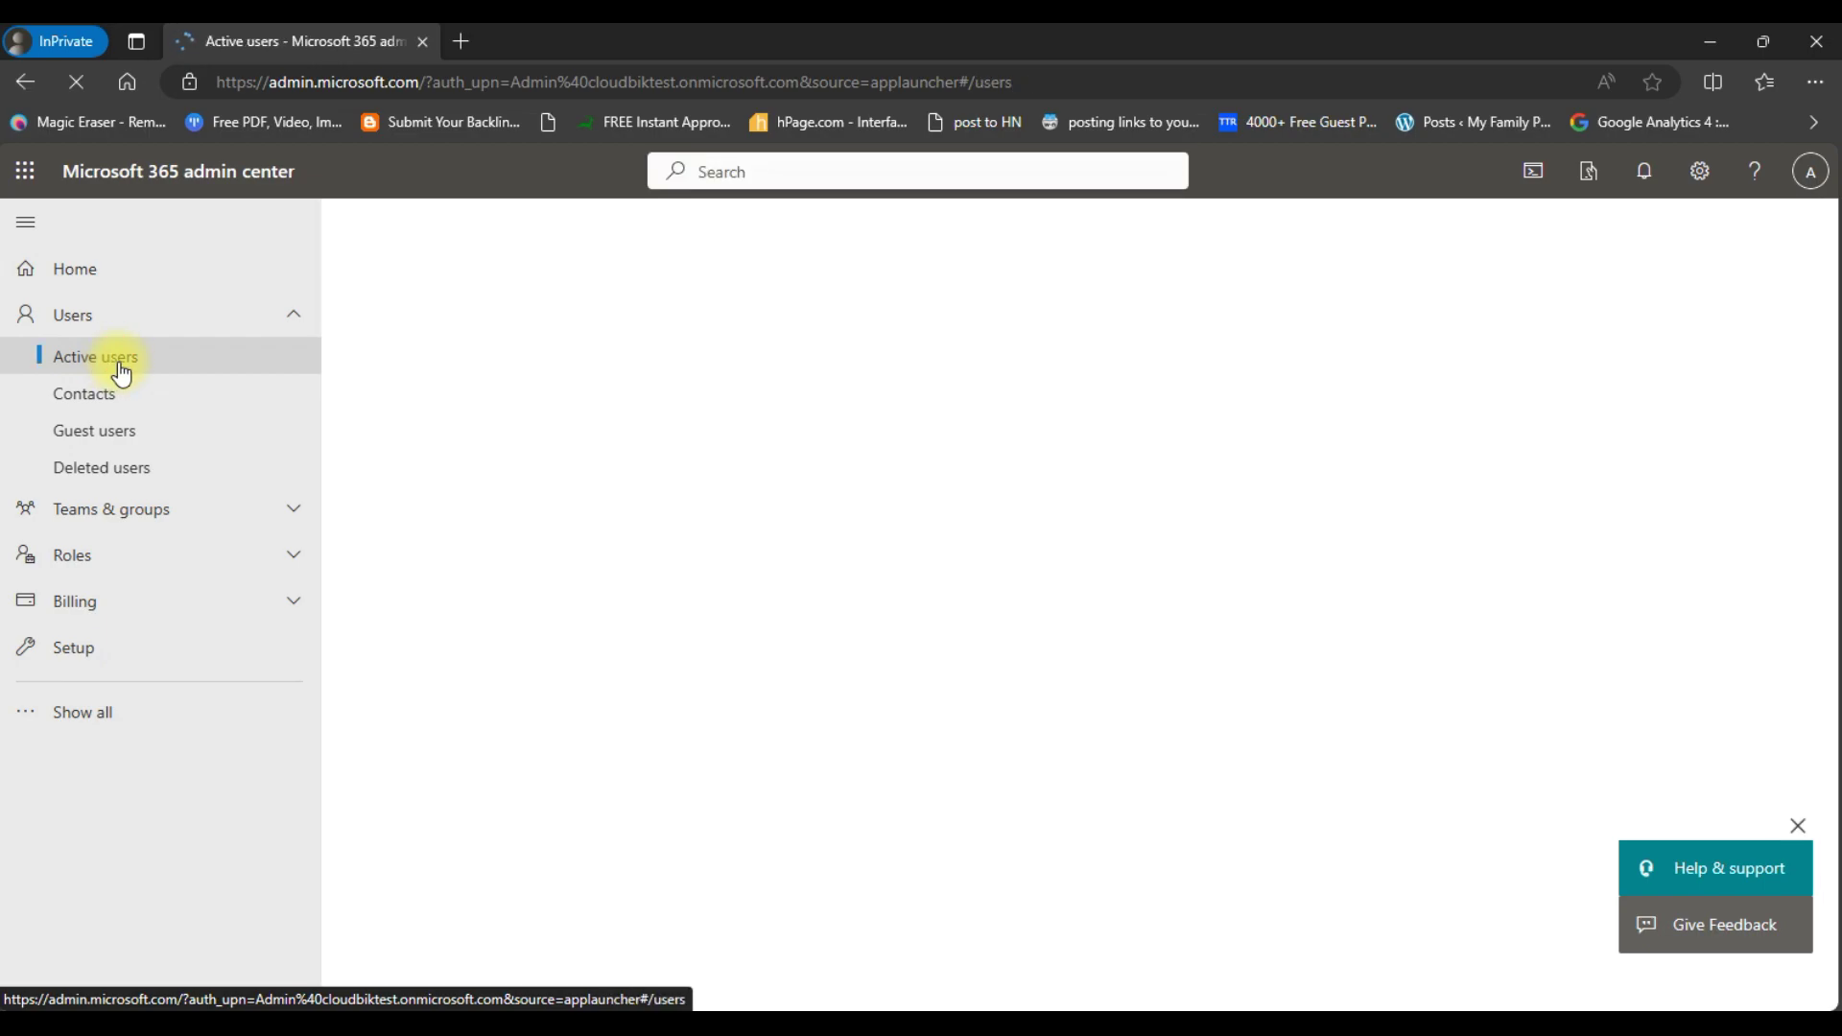
{"action": "left_click", "coordinate": [1050, 482]}
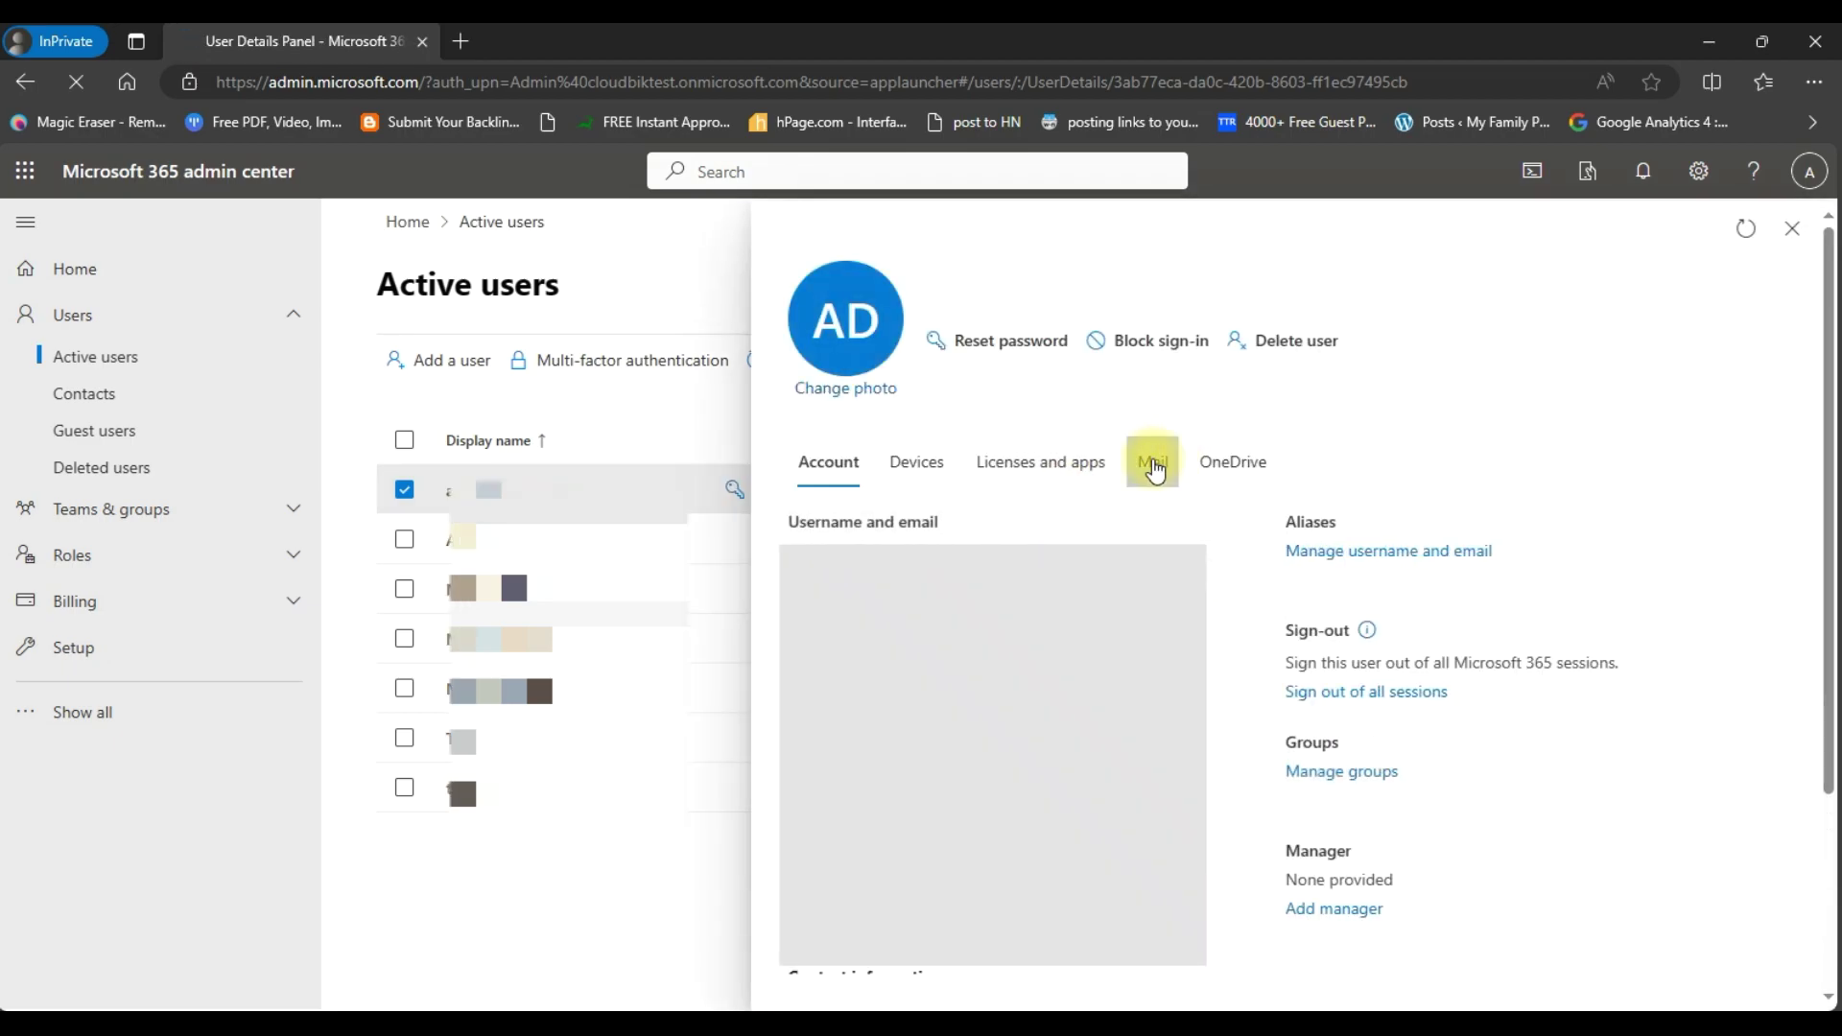
- Check the user's email forwarding settings and note the default outbound spam policy warning
{"action": "left_click", "coordinate": [1154, 468]}
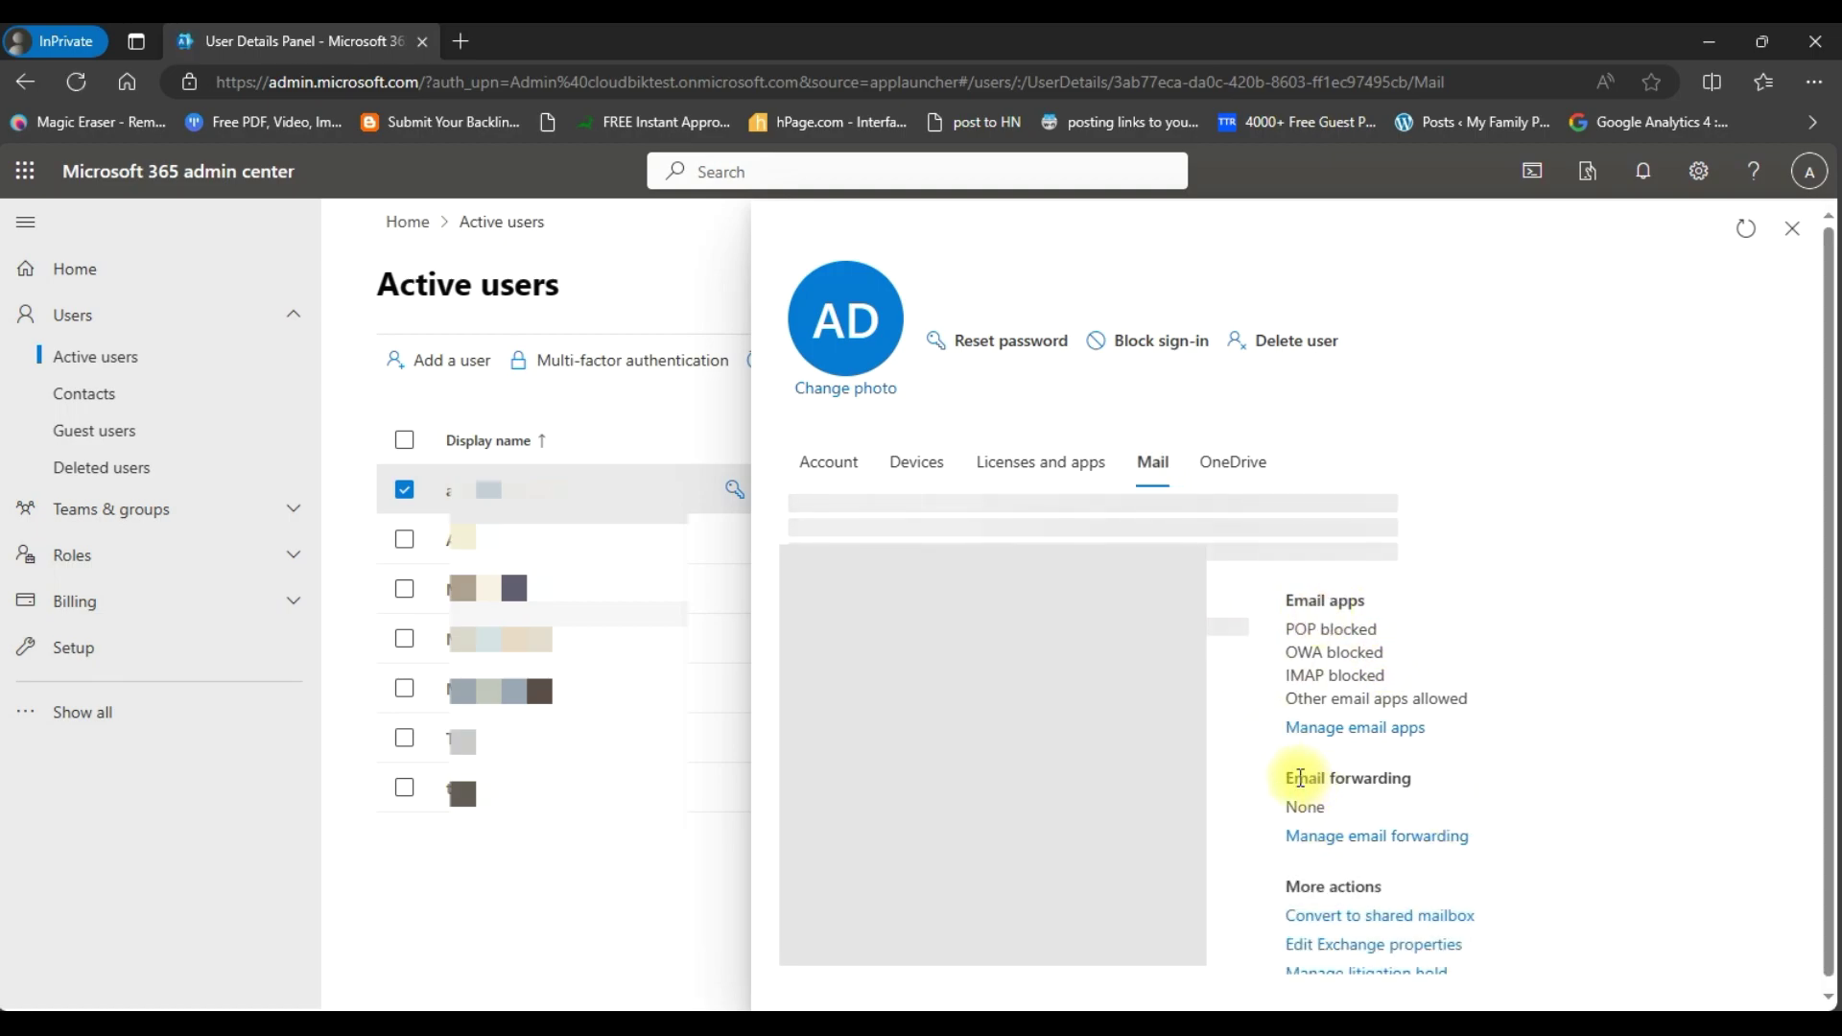
{"action": "scroll", "coordinate": [1296, 792], "scroll_direction": "down", "scroll_amount": 1}
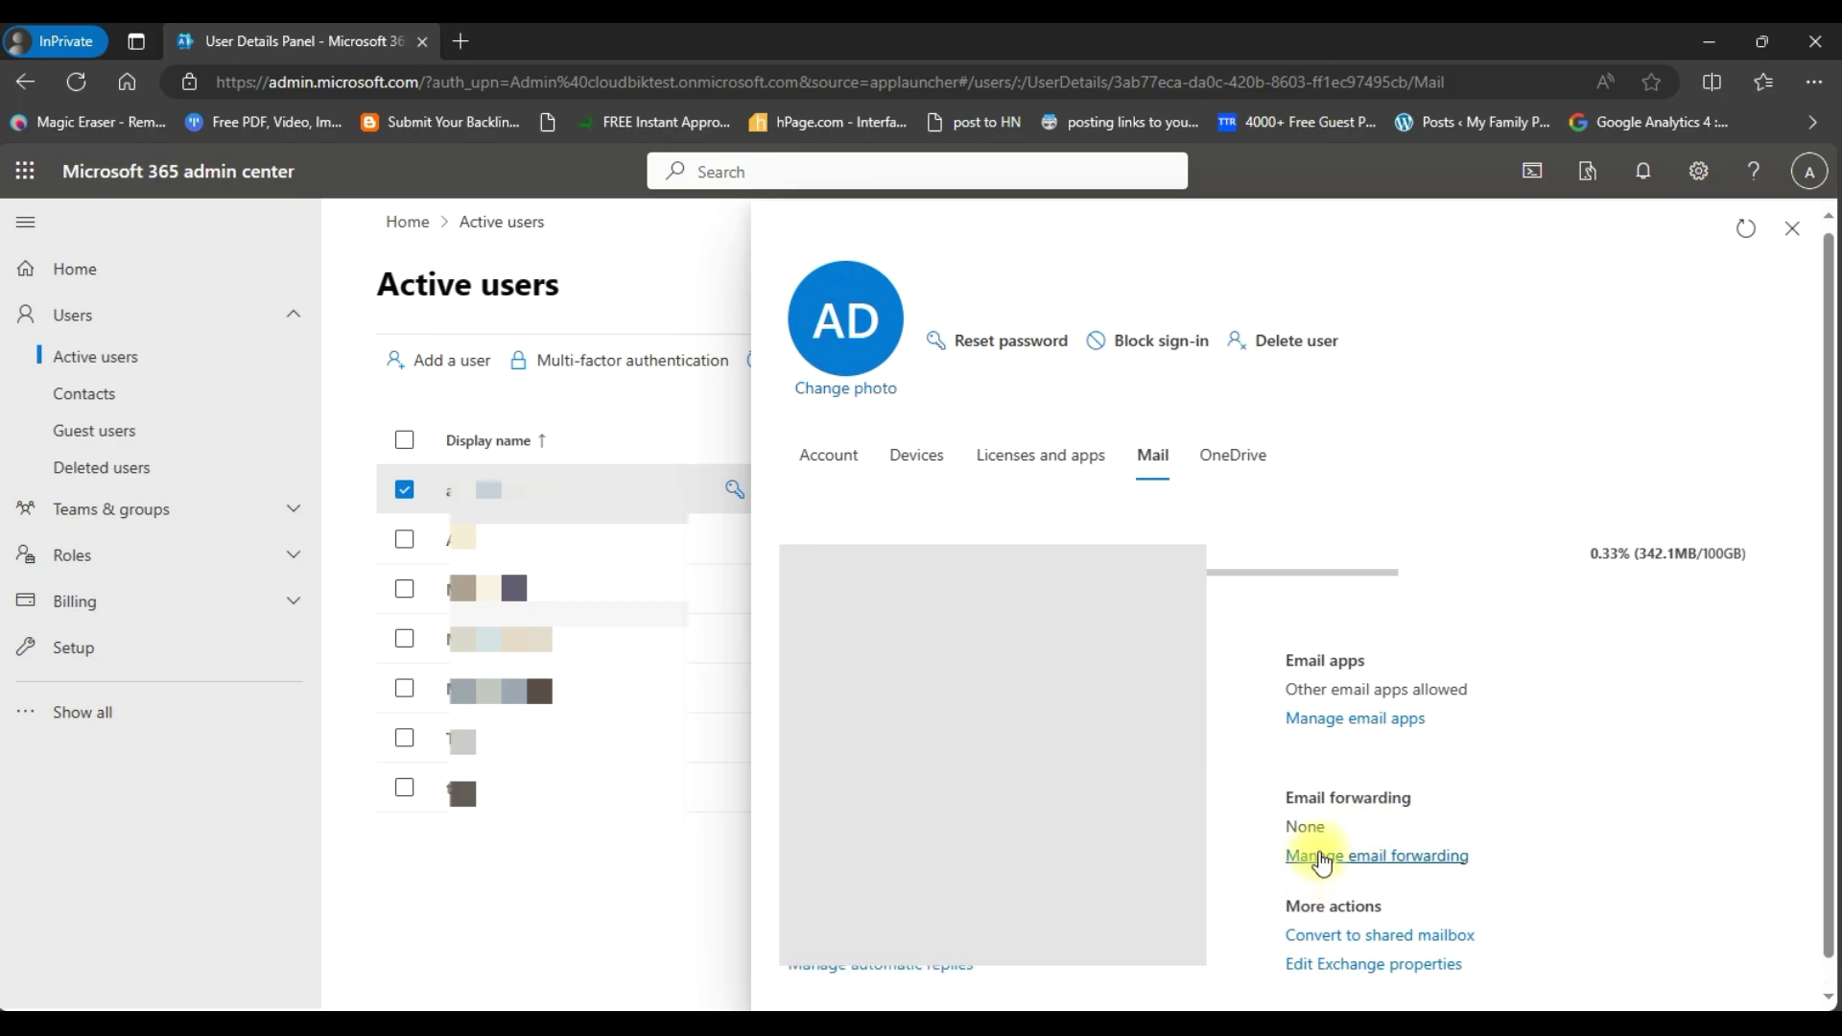
{"action": "left_click", "coordinate": [1322, 857]}
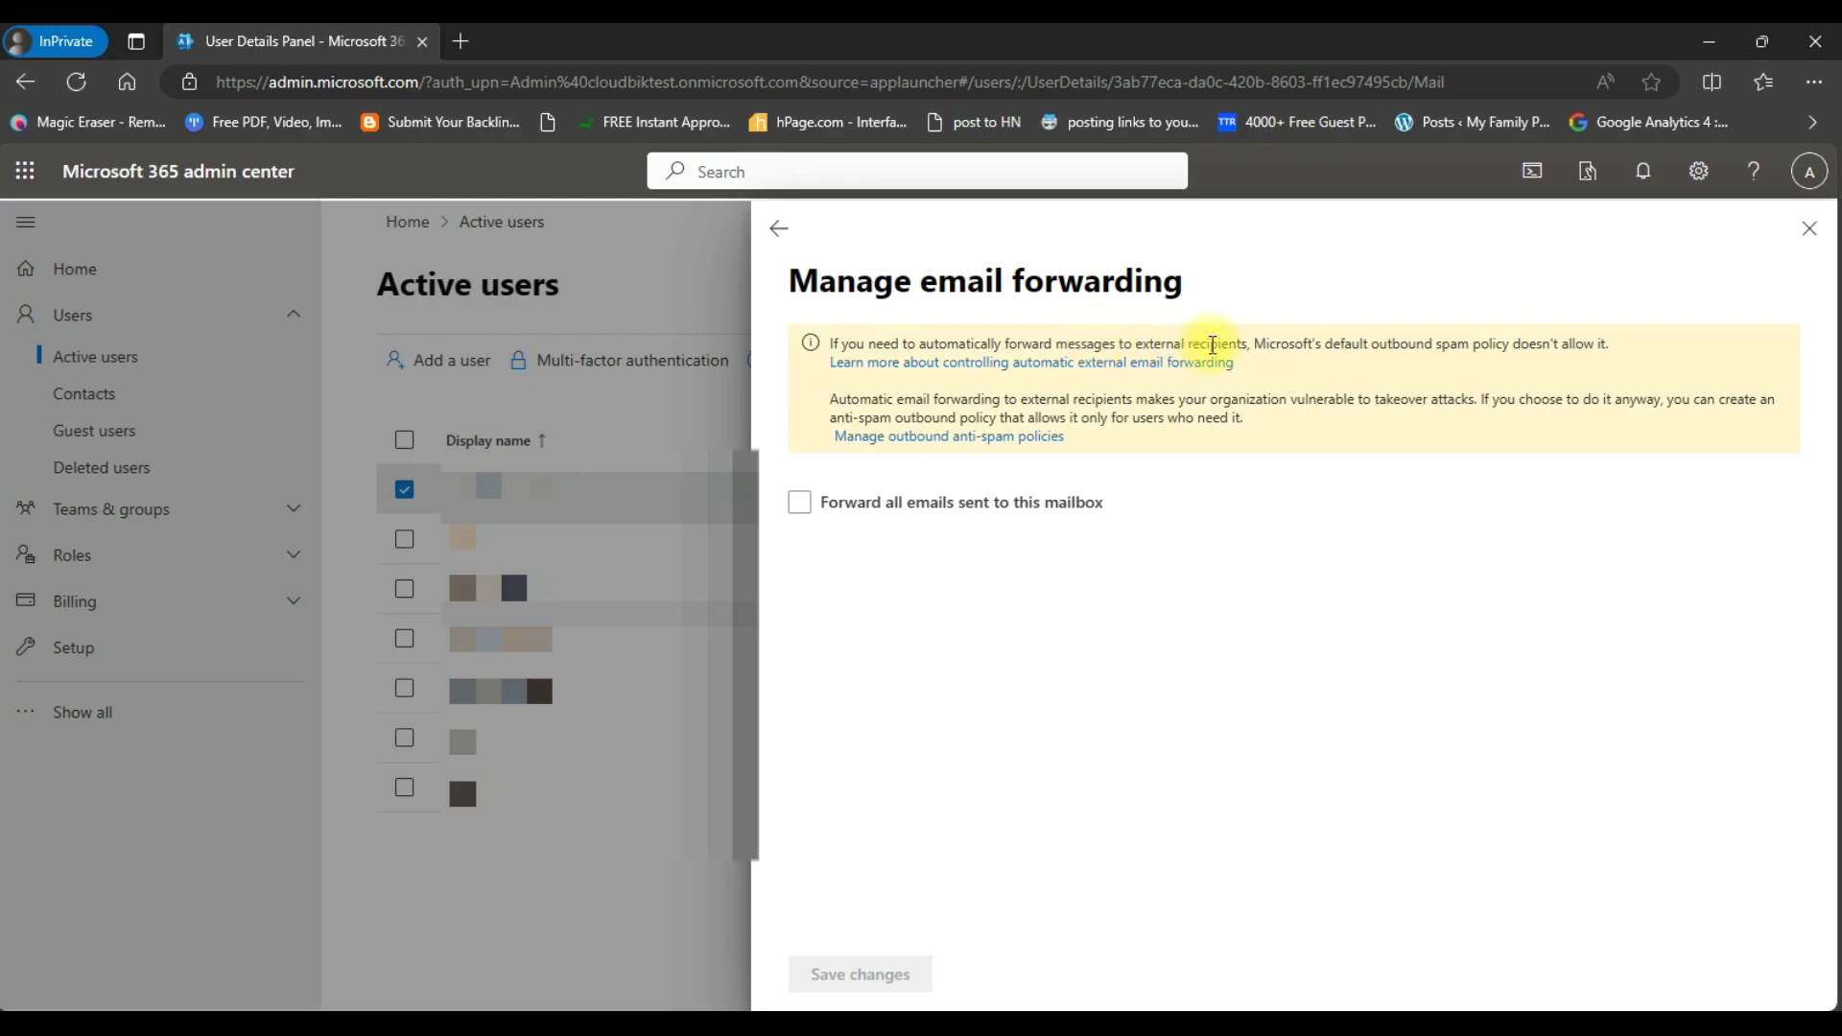
{"action": "left_click_drag", "start_coordinate": [1331, 343], "coordinate": [1521, 351]}
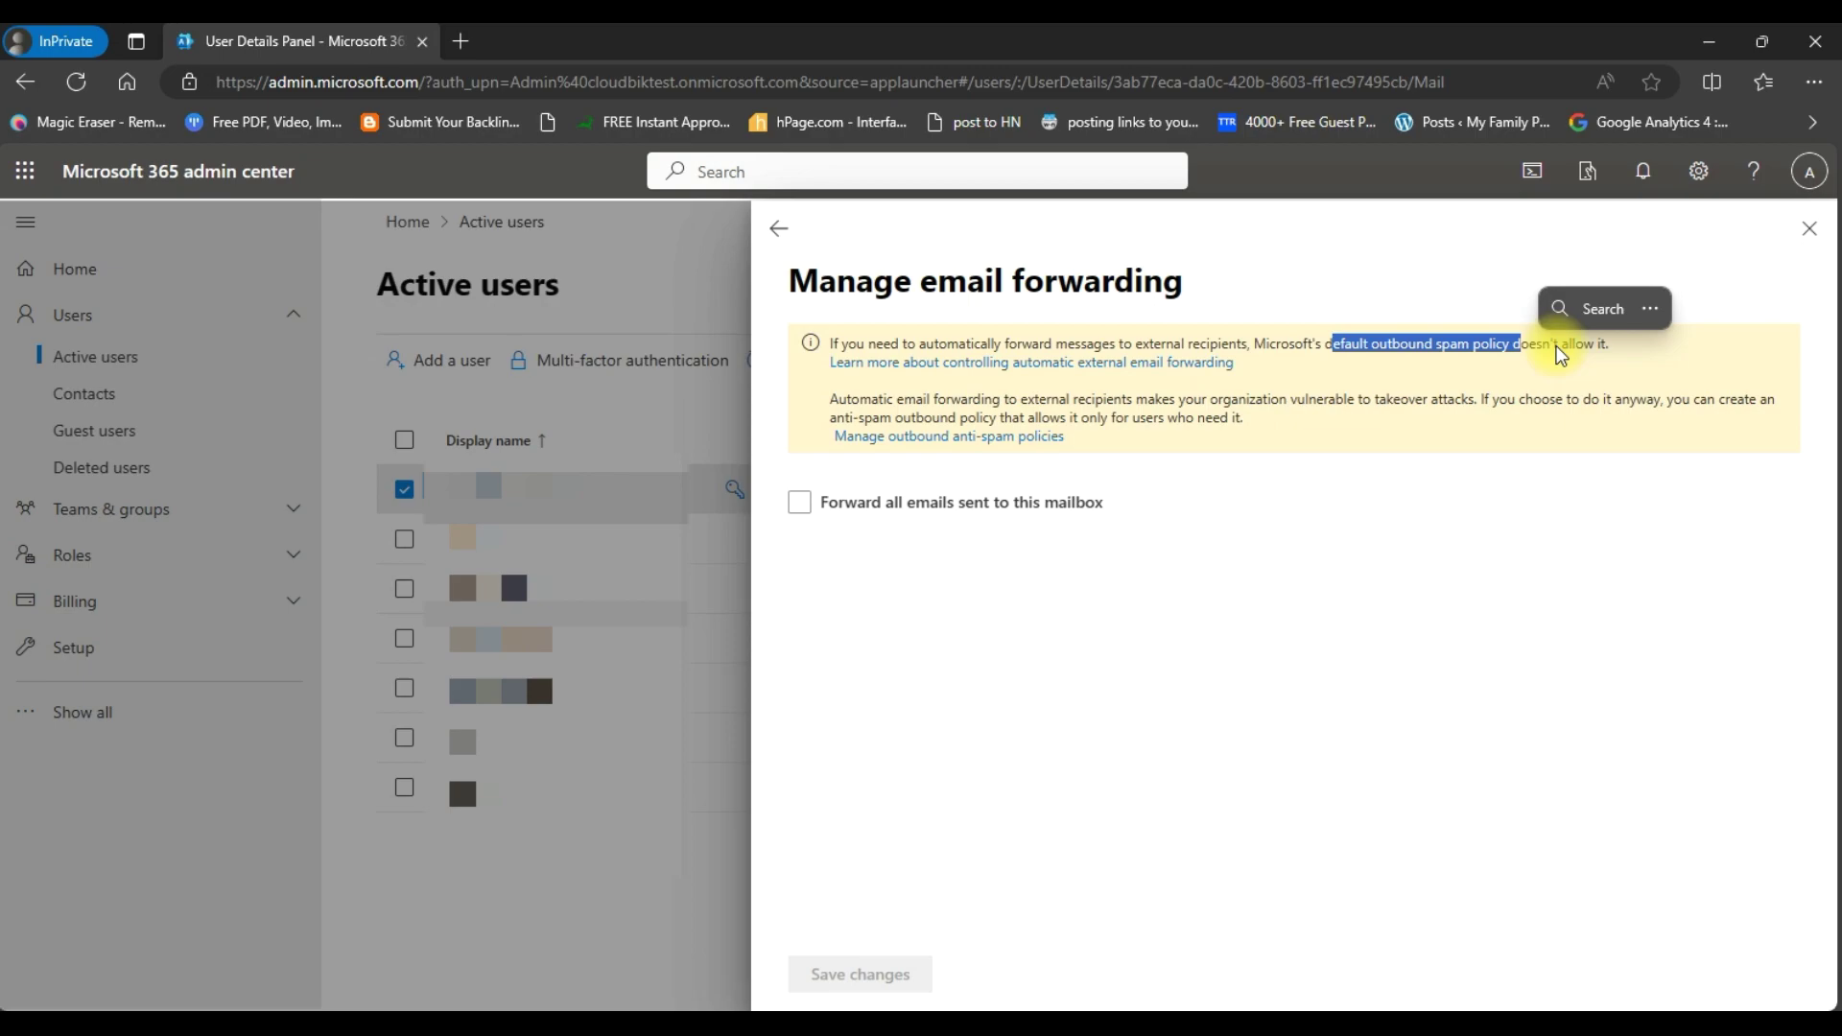
{"action": "left_click", "coordinate": [1549, 348]}
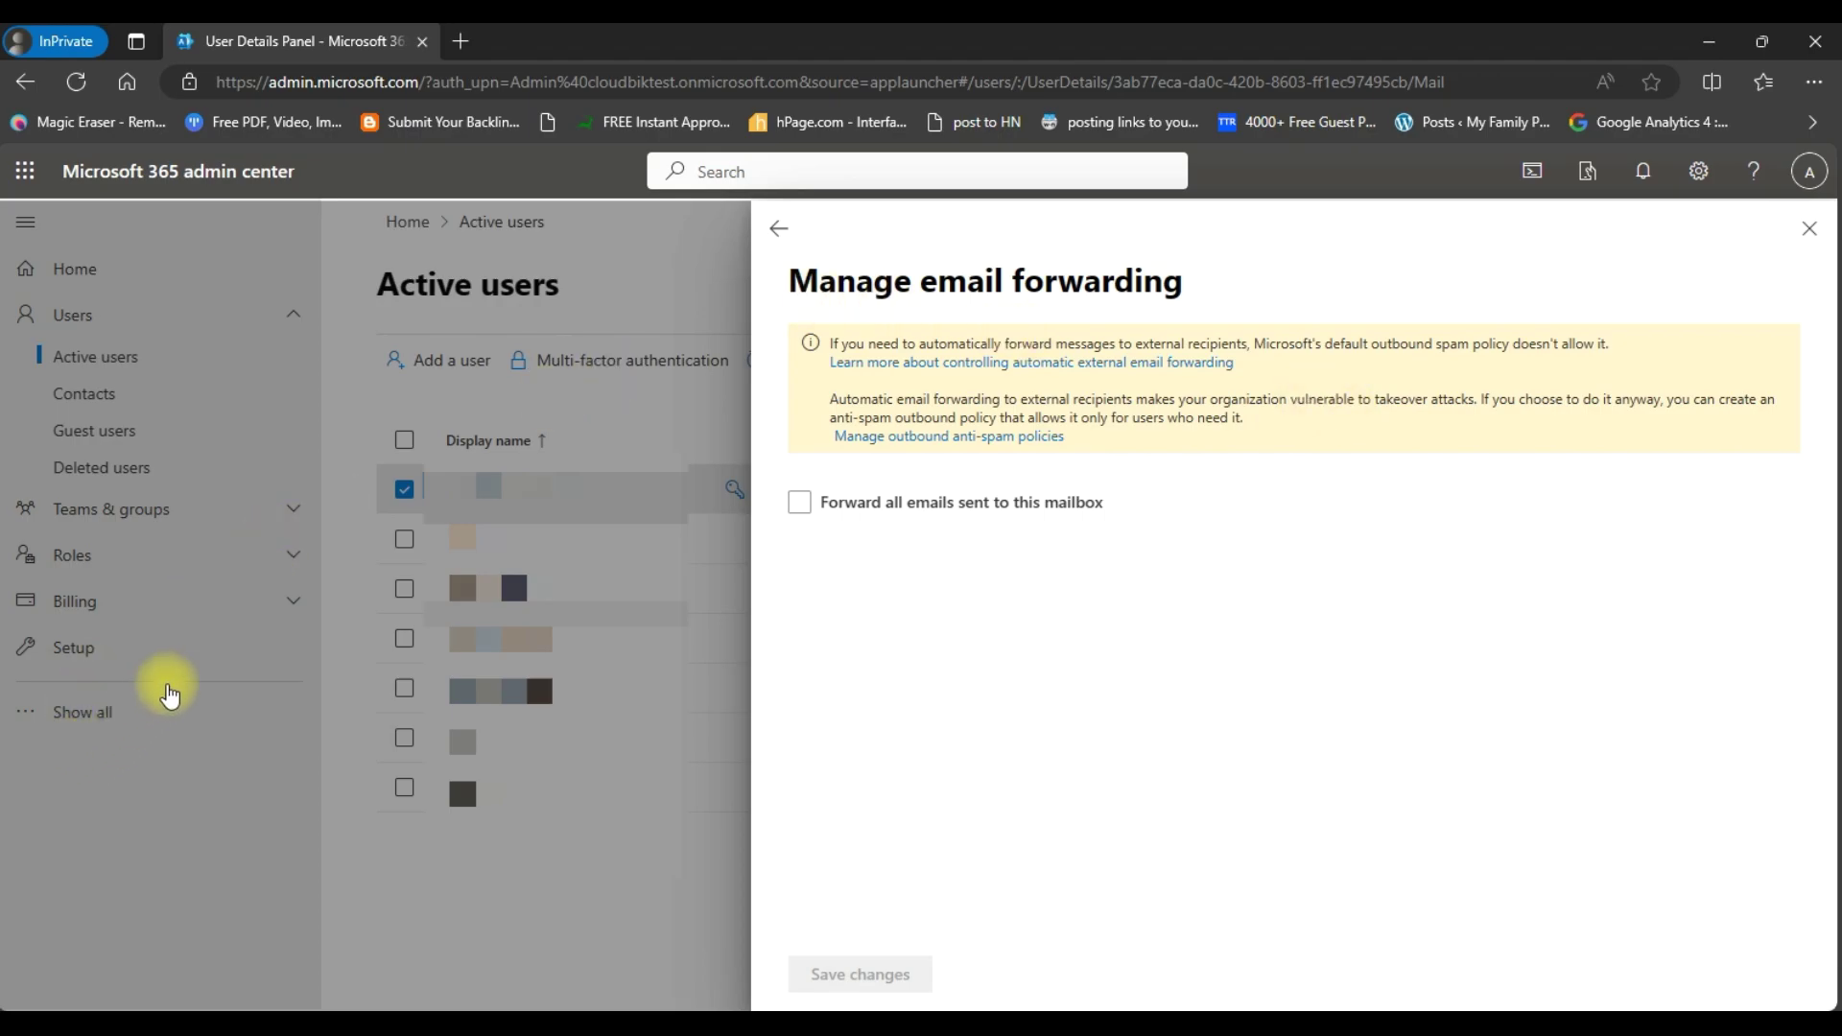
- Close the forwarding panel and switch to the Security admin center in Microsoft Defender
{"action": "left_click", "coordinate": [1807, 230]}
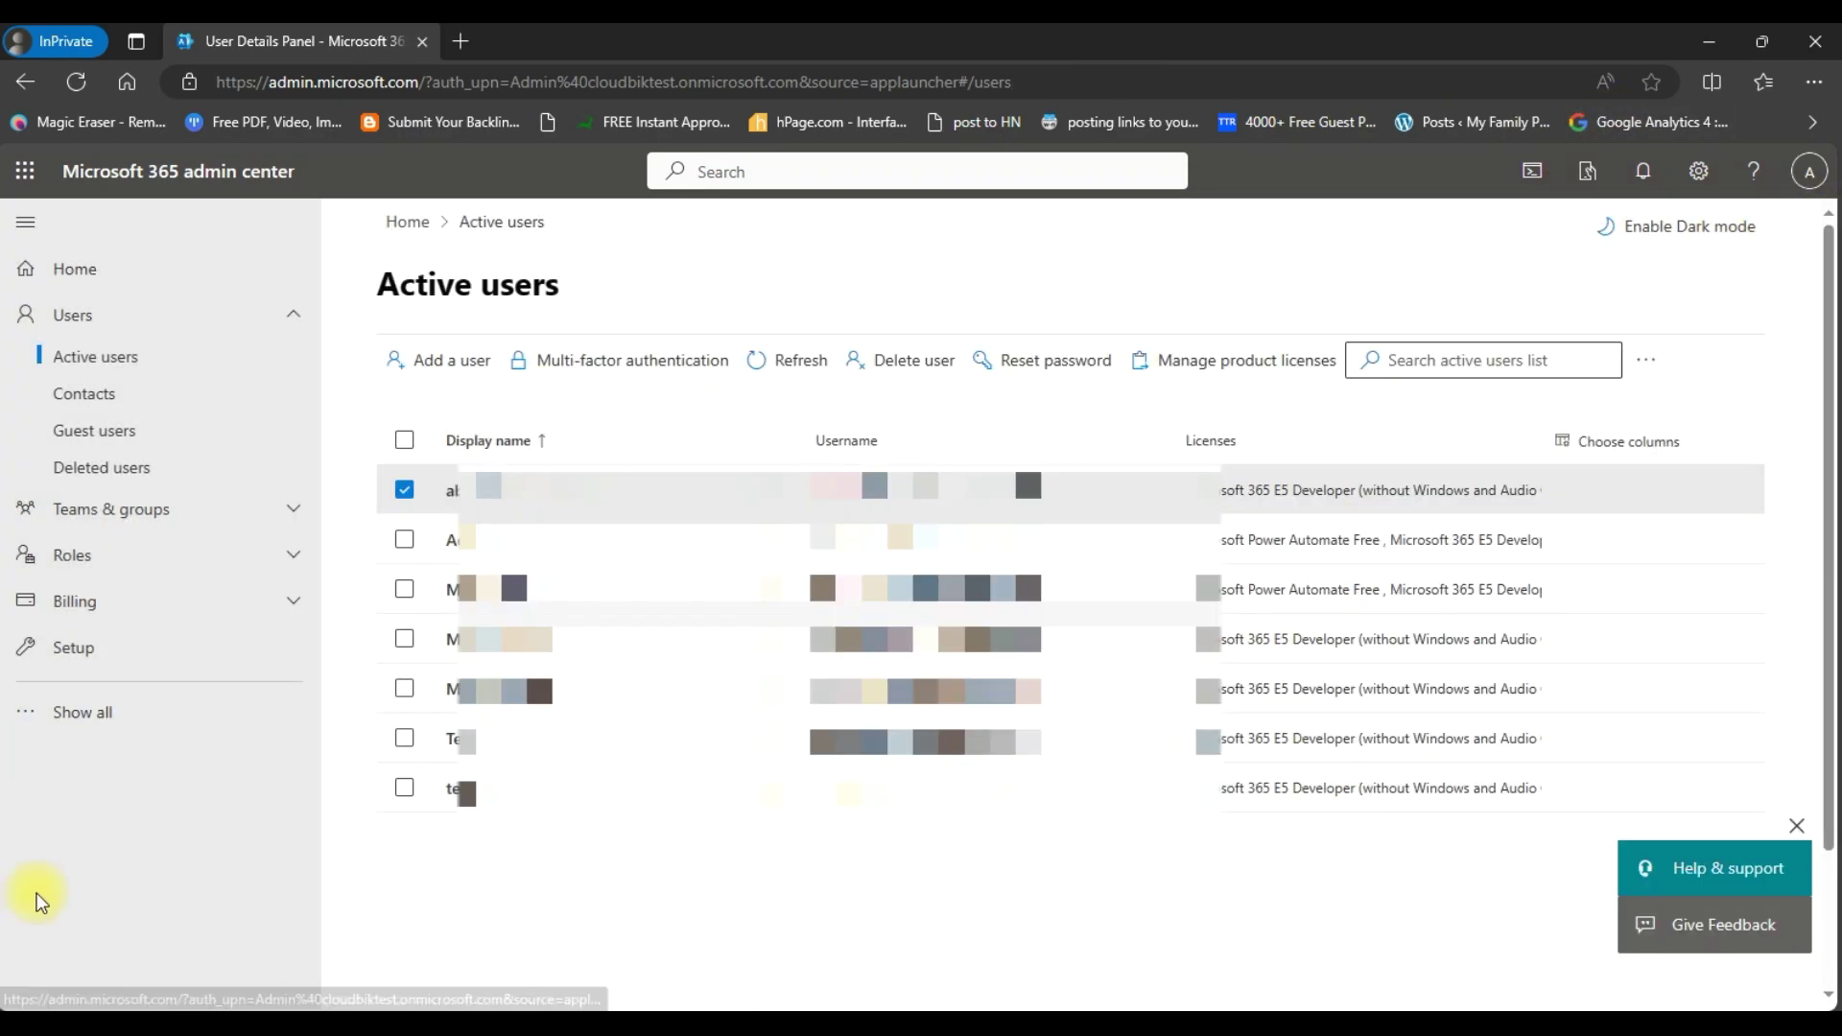
{"action": "left_click", "coordinate": [139, 733]}
{"action": "scroll", "coordinate": [136, 732], "scroll_direction": "down", "scroll_amount": 4}
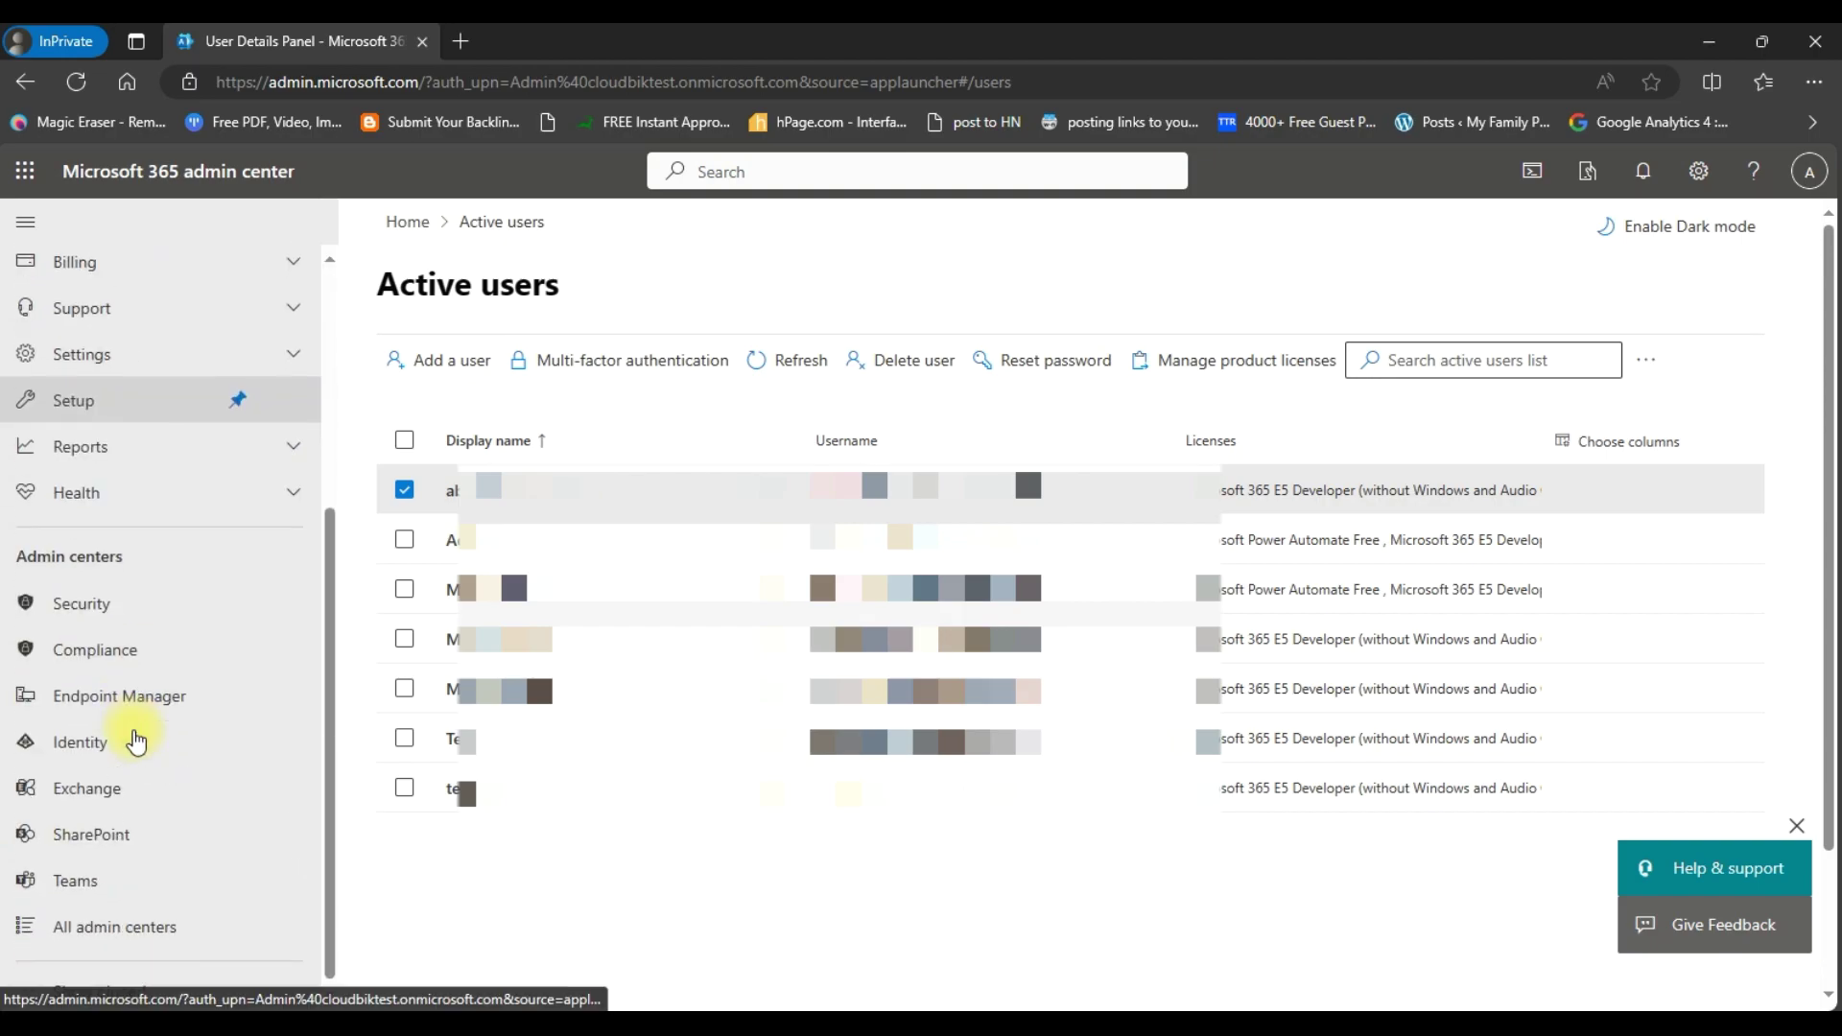
{"action": "left_click", "coordinate": [122, 600]}
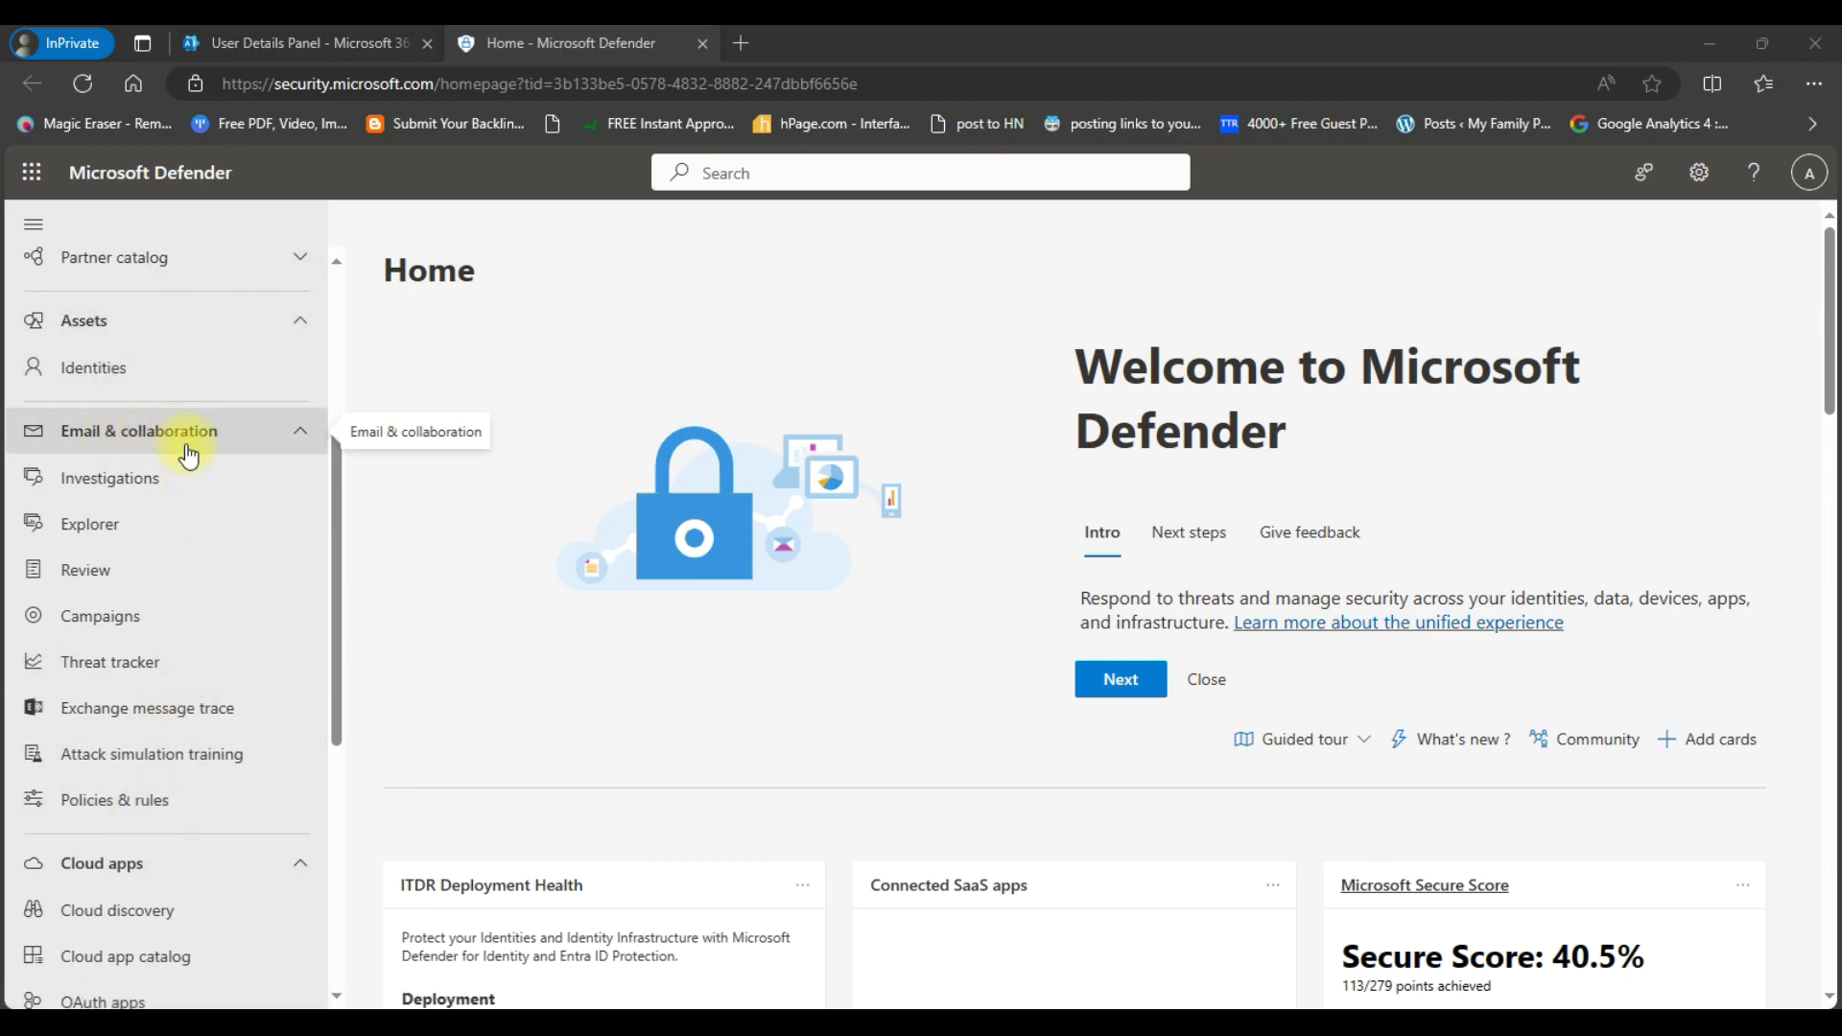
- Go to Policies & rules > Threat policies > Anti-spam
{"action": "left_click", "coordinate": [87, 811]}
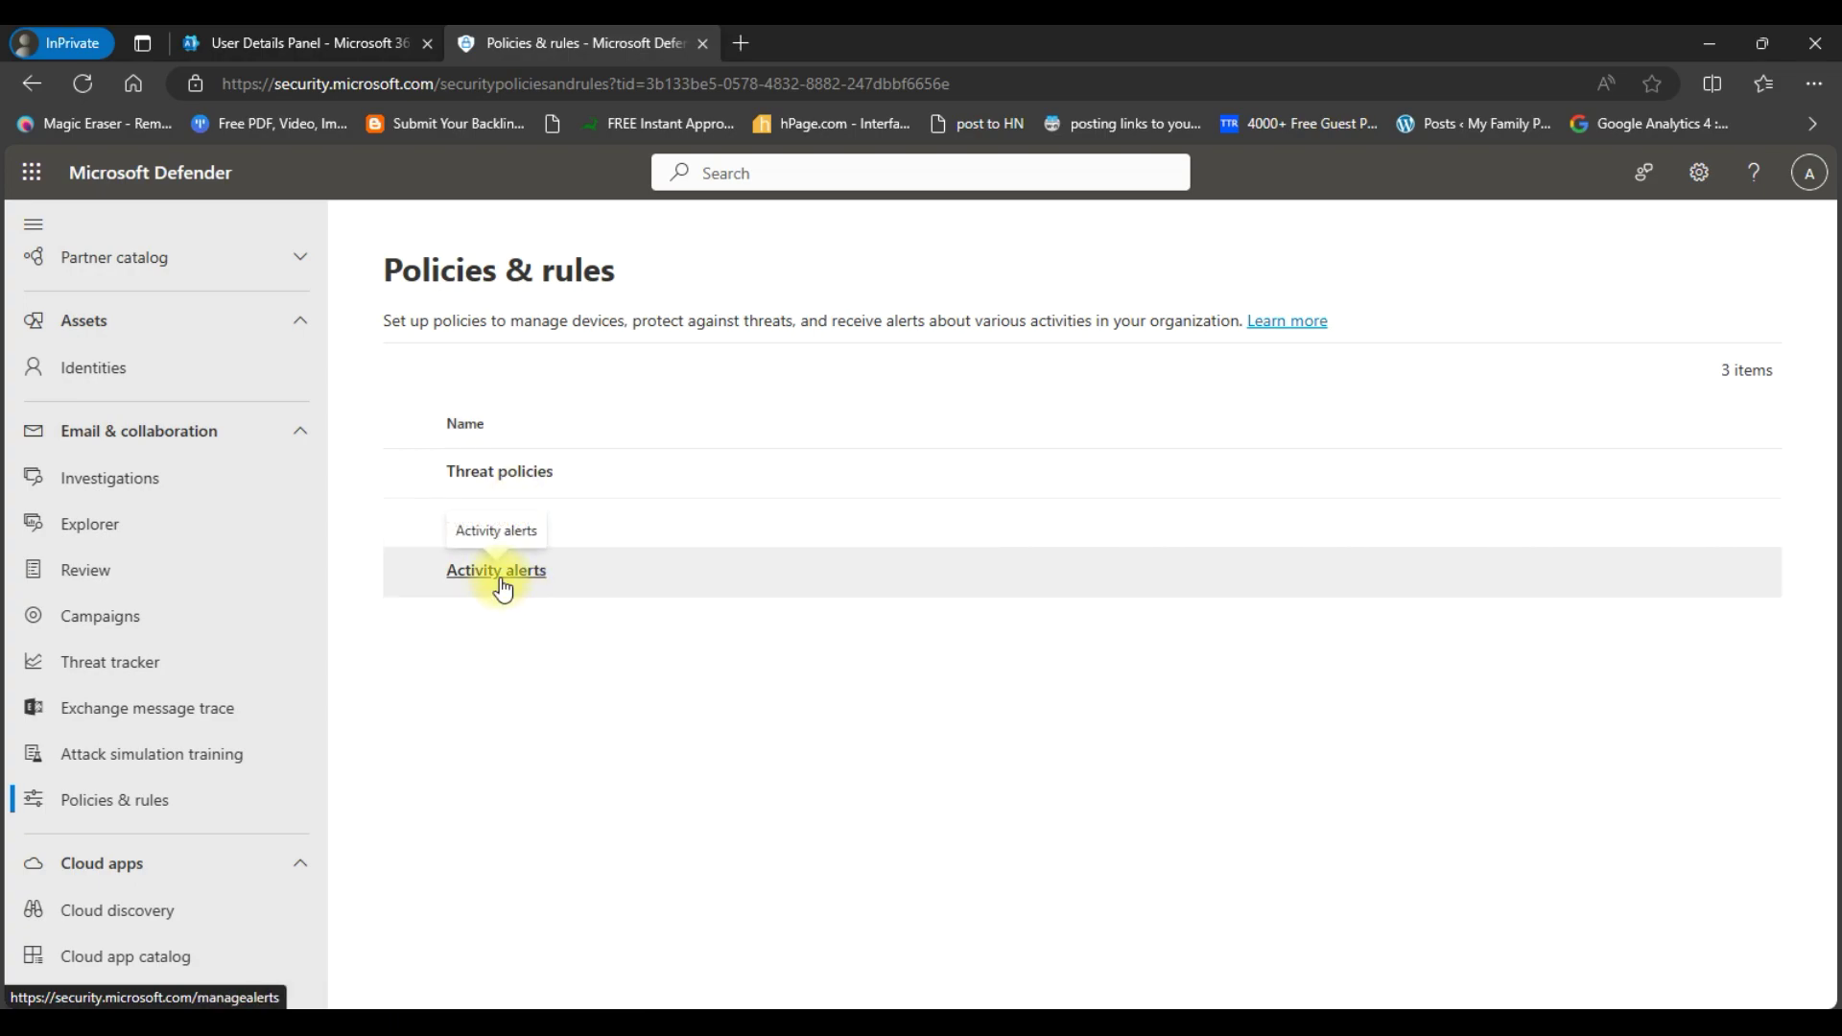
{"action": "left_click", "coordinate": [516, 475]}
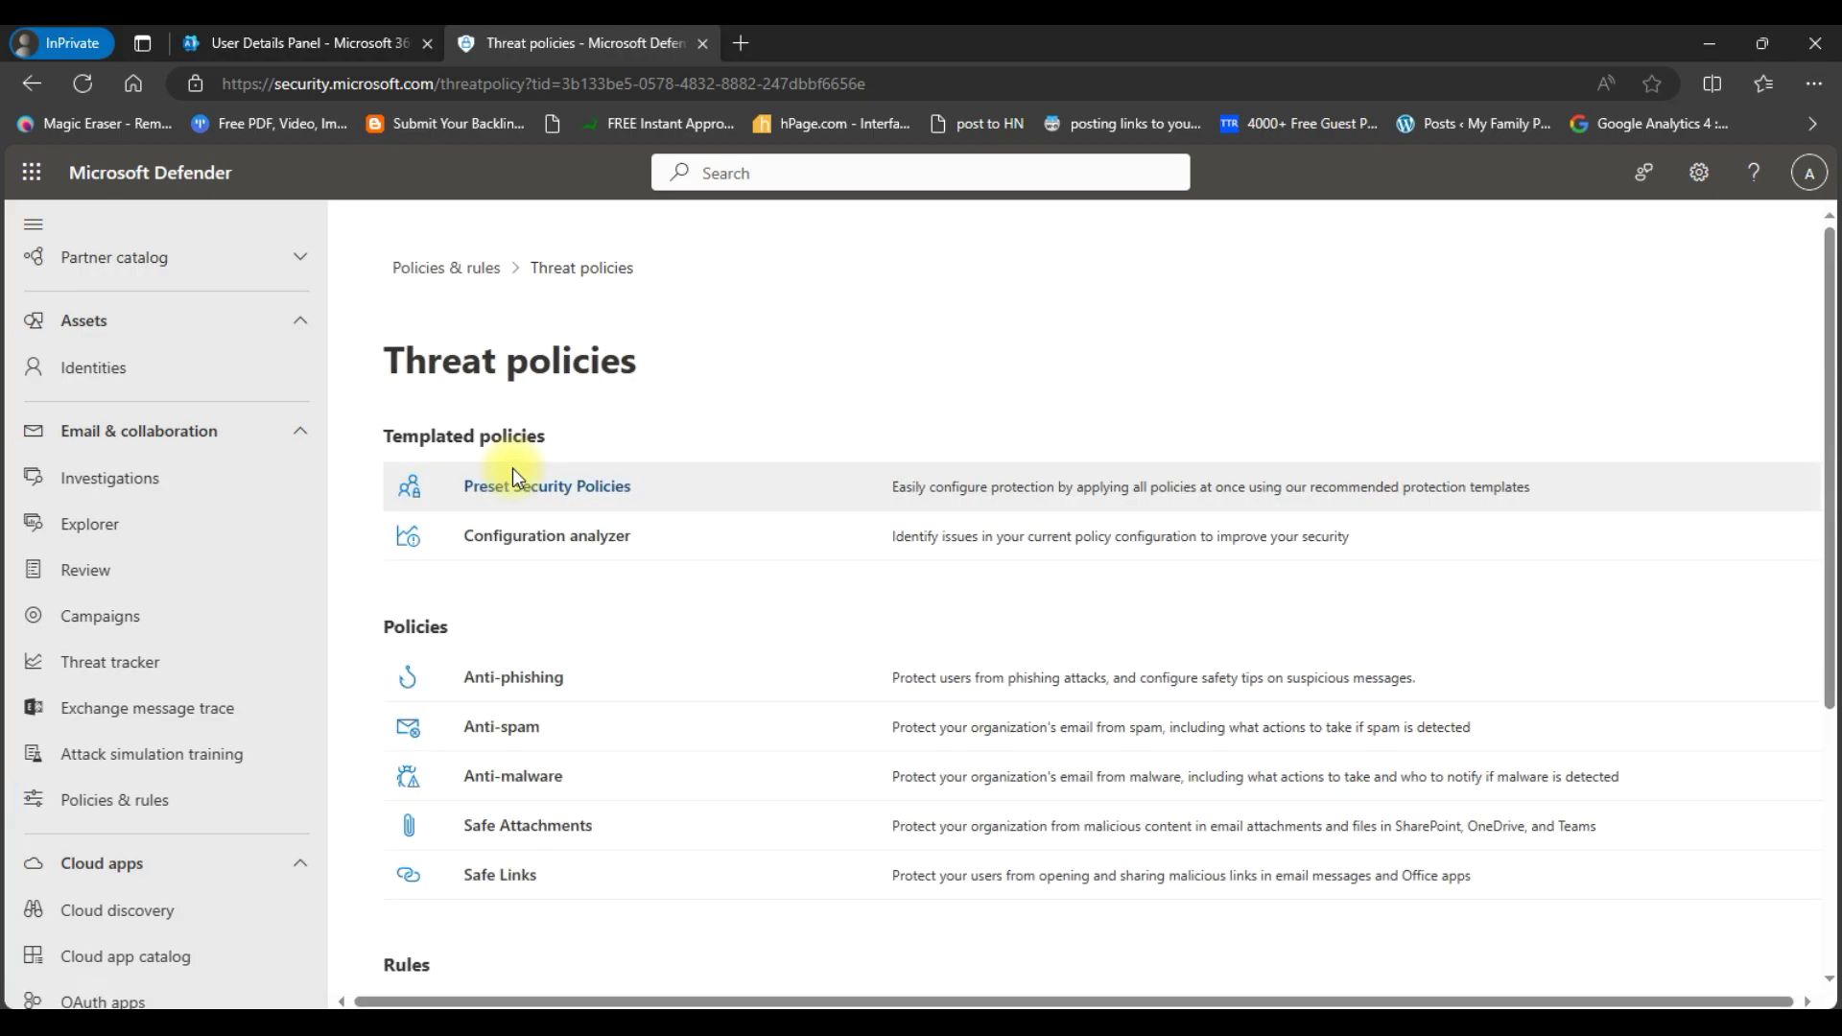
{"action": "scroll", "coordinate": [514, 470], "scroll_direction": "down", "scroll_amount": 4}
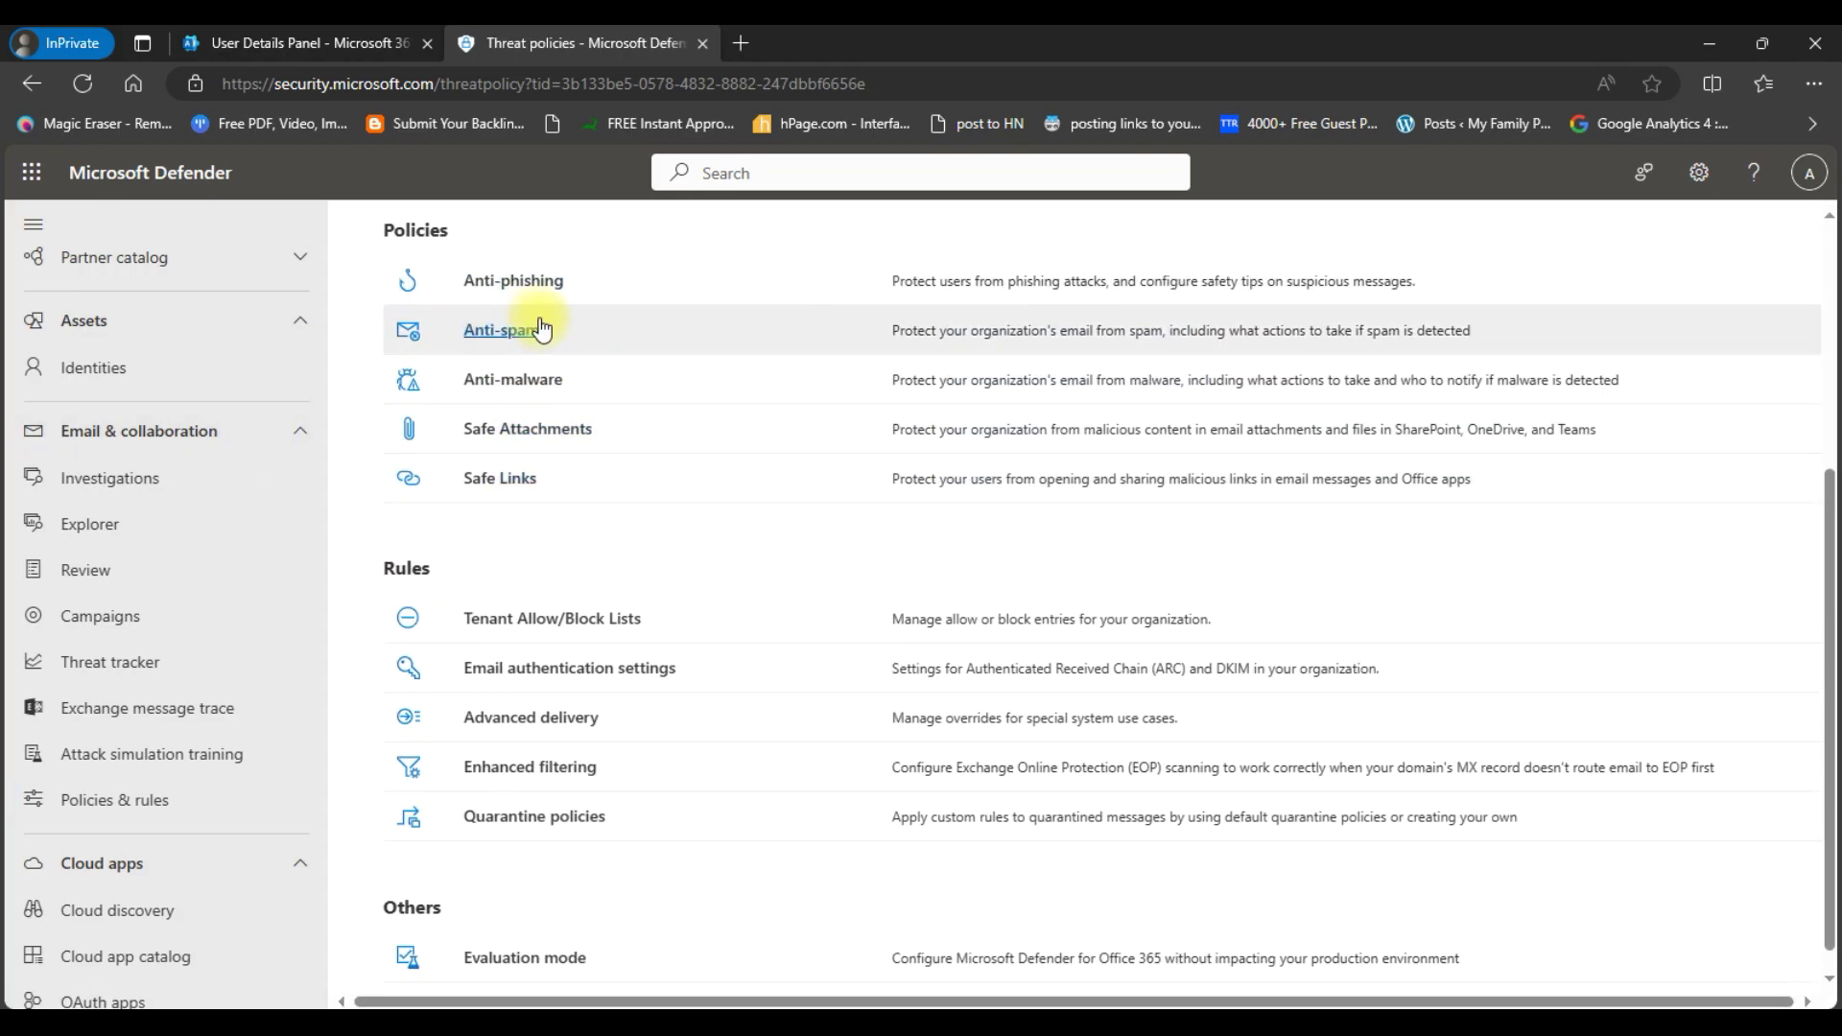
{"action": "left_click", "coordinate": [496, 331]}
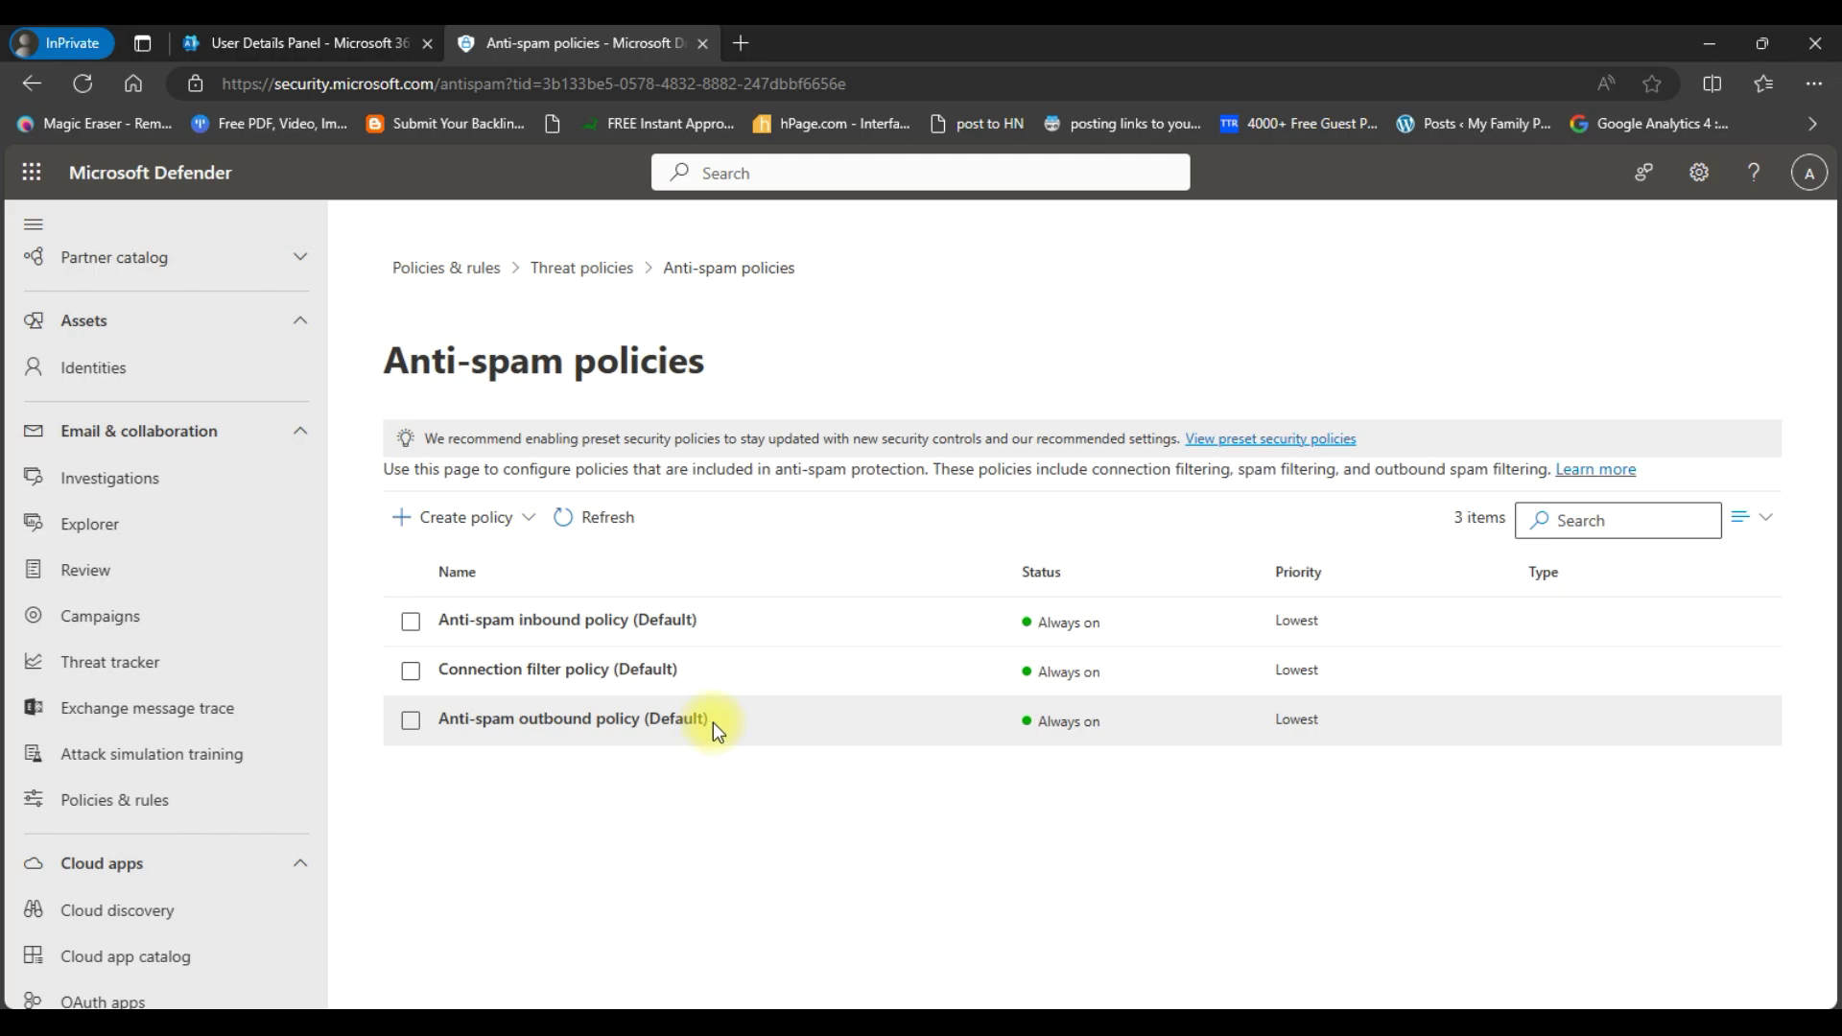
- Set the Anti-spam outbound policy (Default) automatic forwarding to 'On - Forwarding is enabled' and save
{"action": "left_click", "coordinate": [622, 726]}
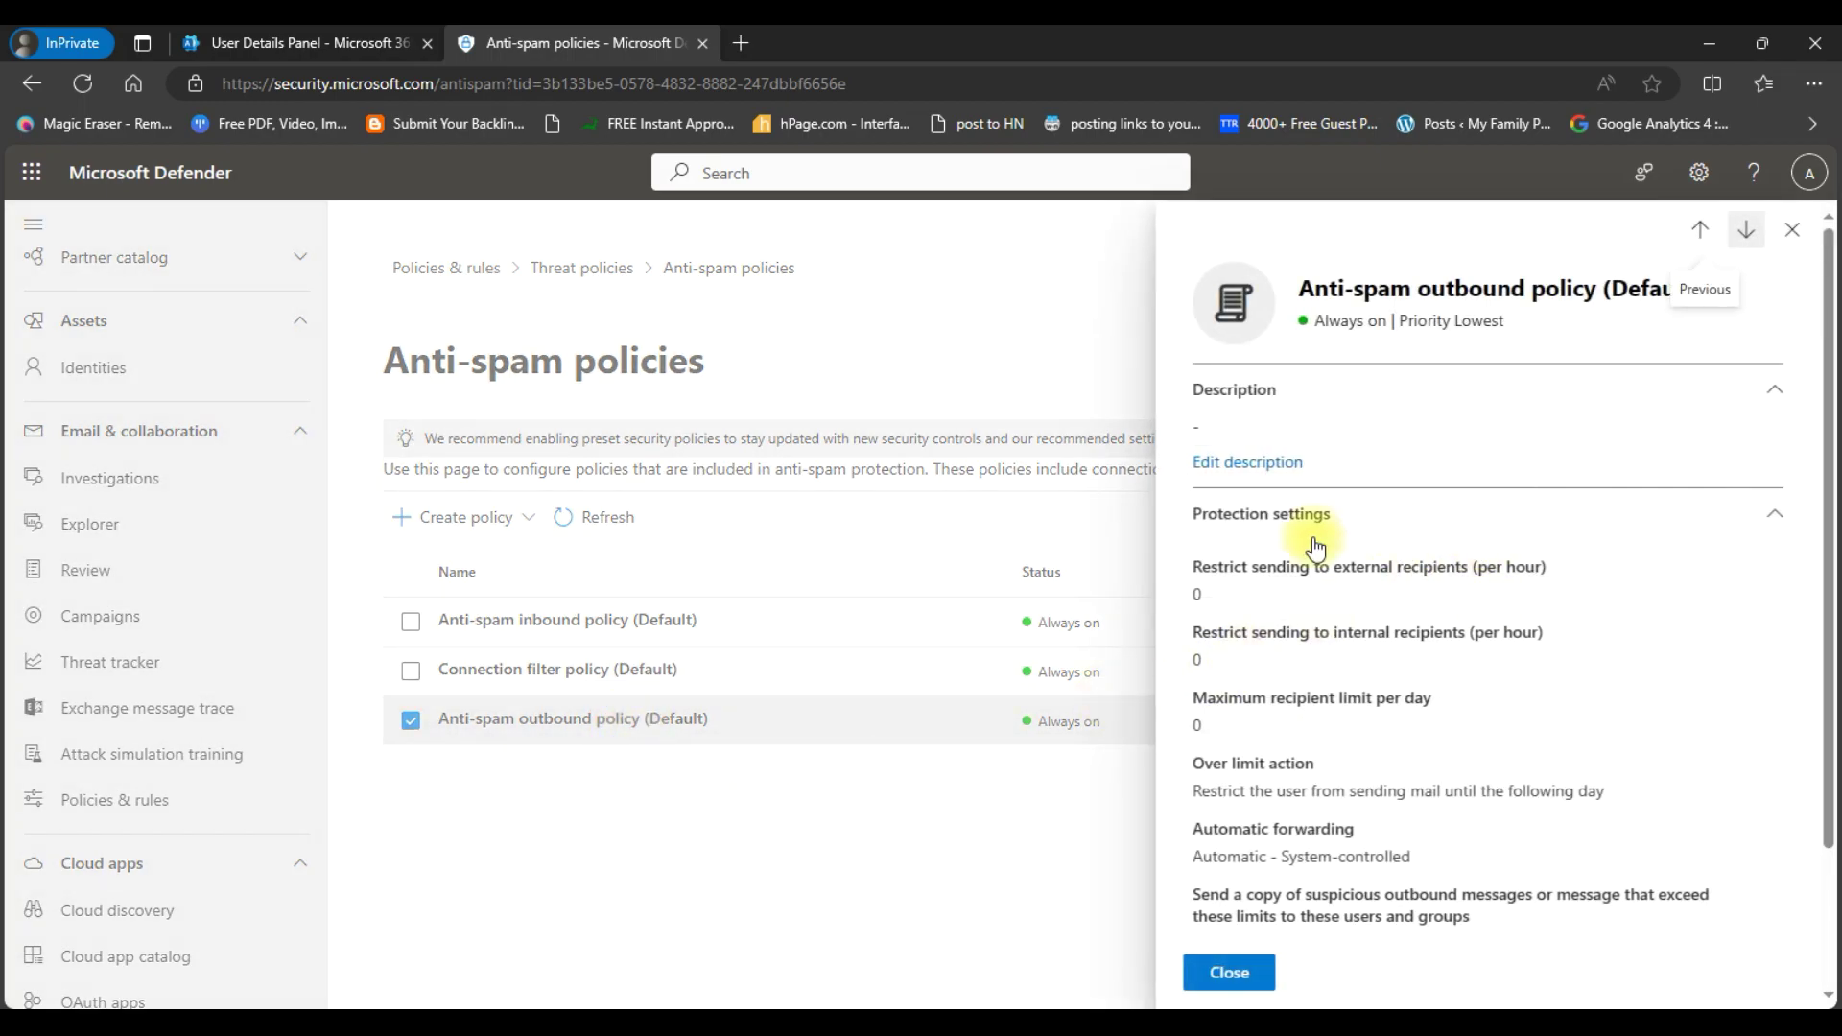
{"action": "scroll", "coordinate": [1321, 530], "scroll_direction": "down", "scroll_amount": 2}
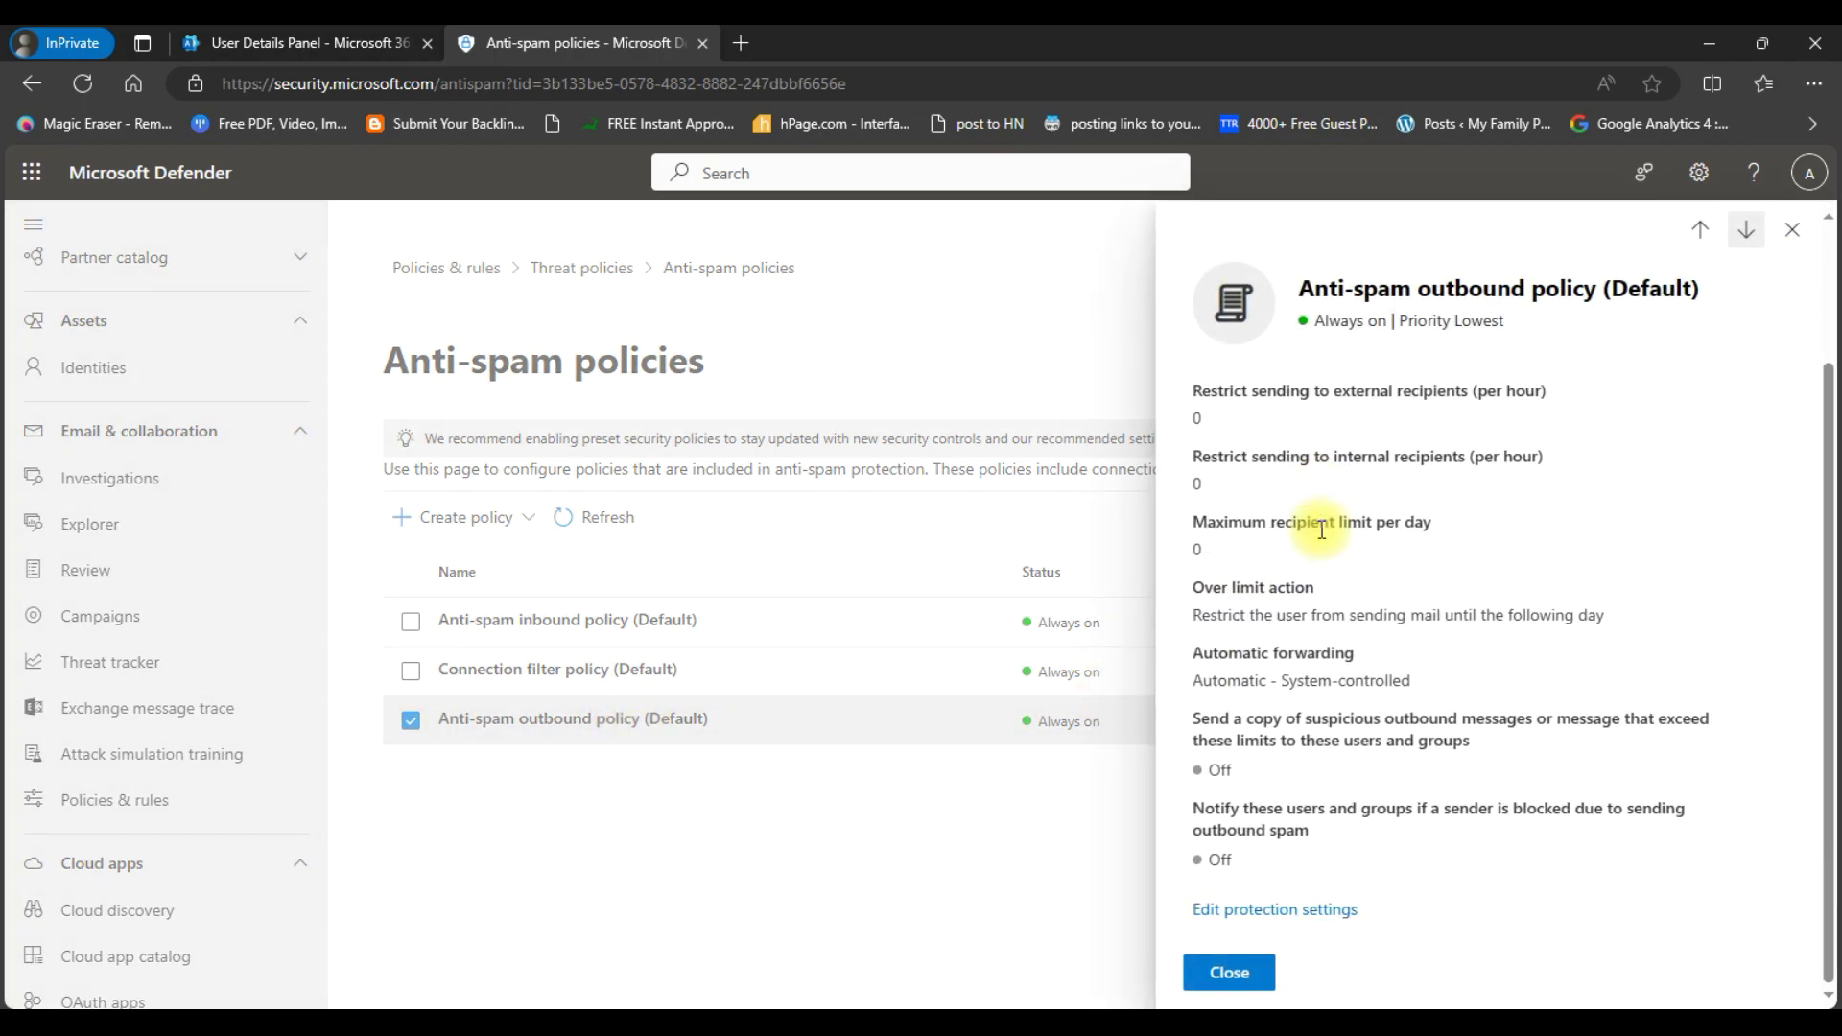
{"action": "left_click", "coordinate": [1269, 913]}
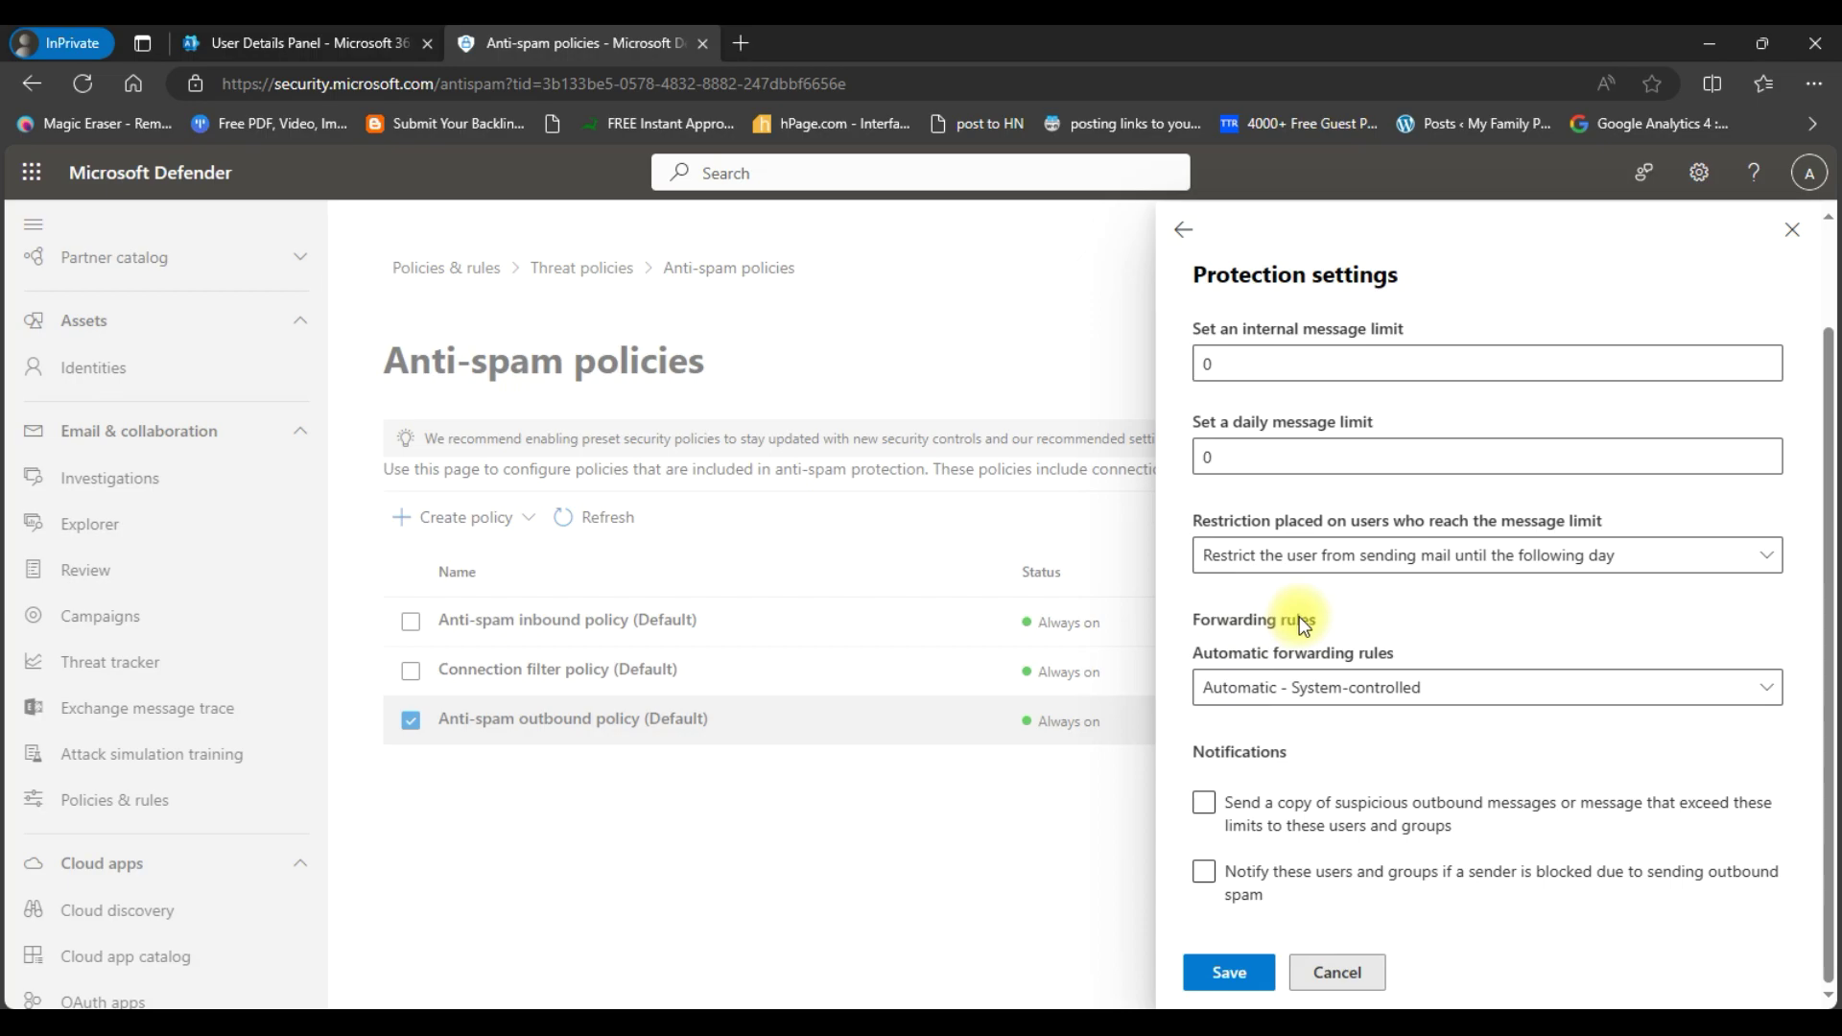
{"action": "left_click", "coordinate": [1265, 698]}
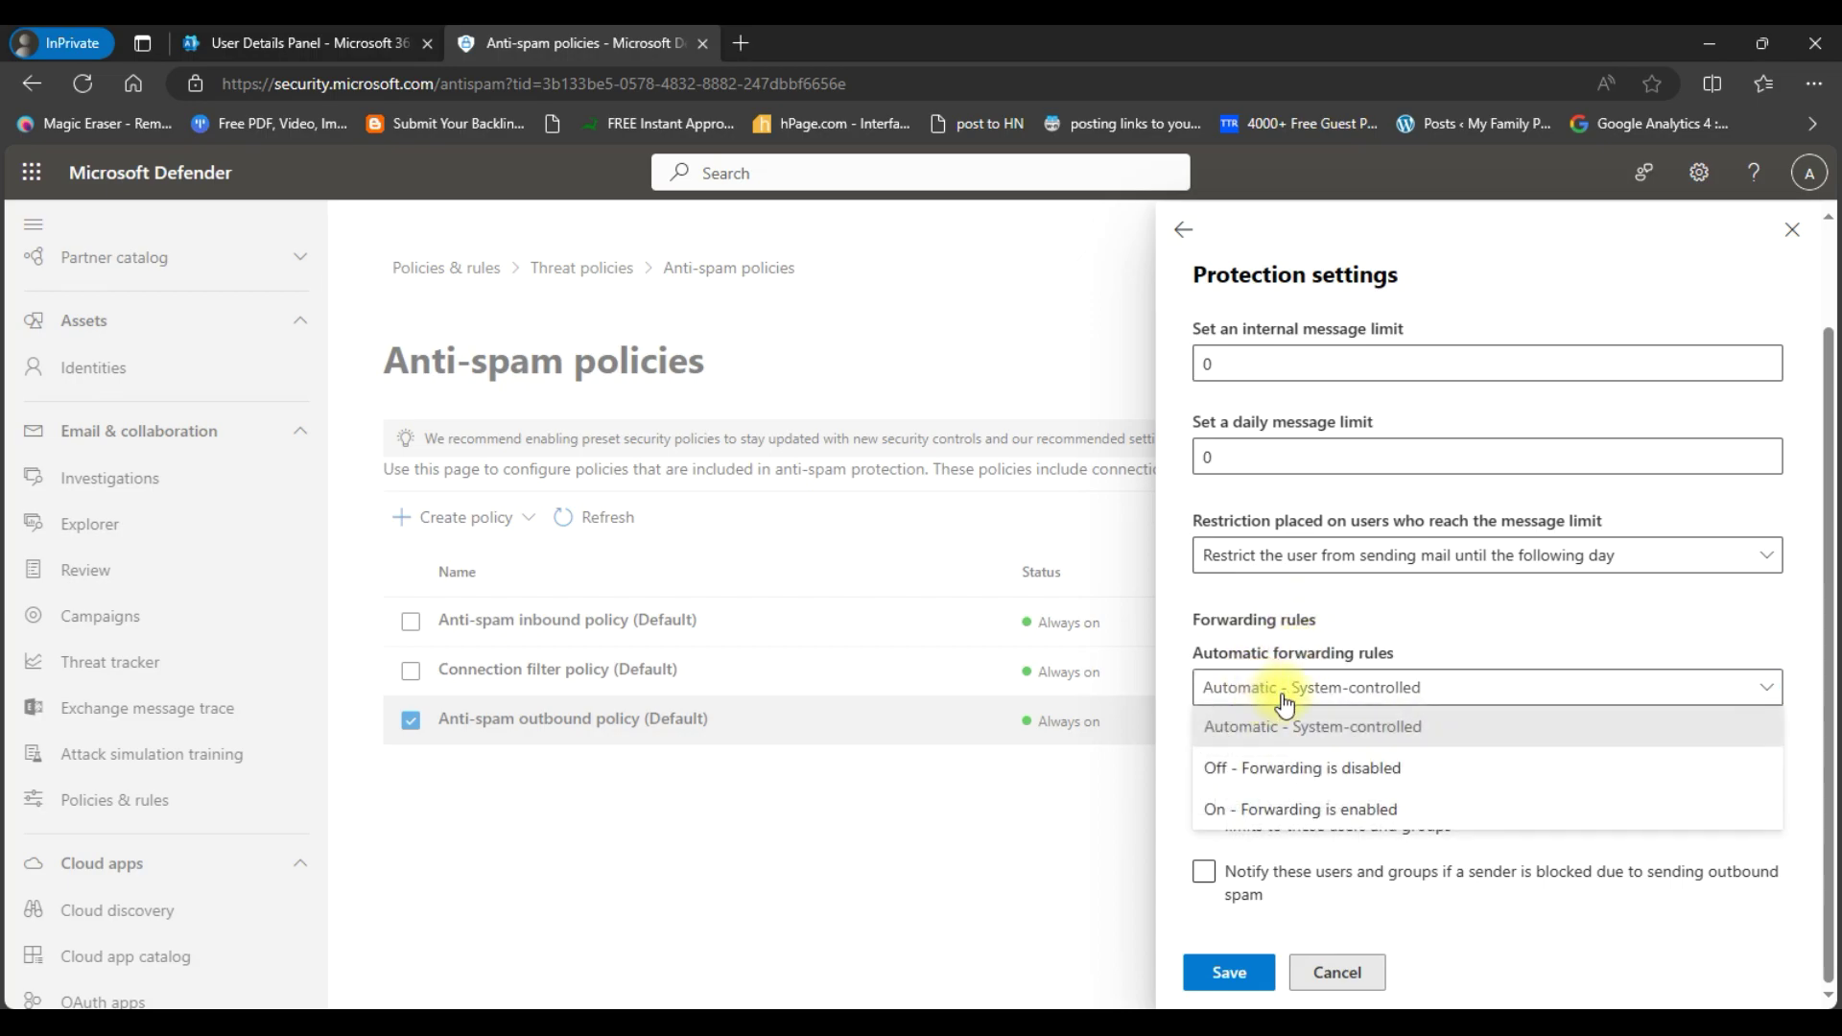
{"action": "left_click", "coordinate": [1264, 813]}
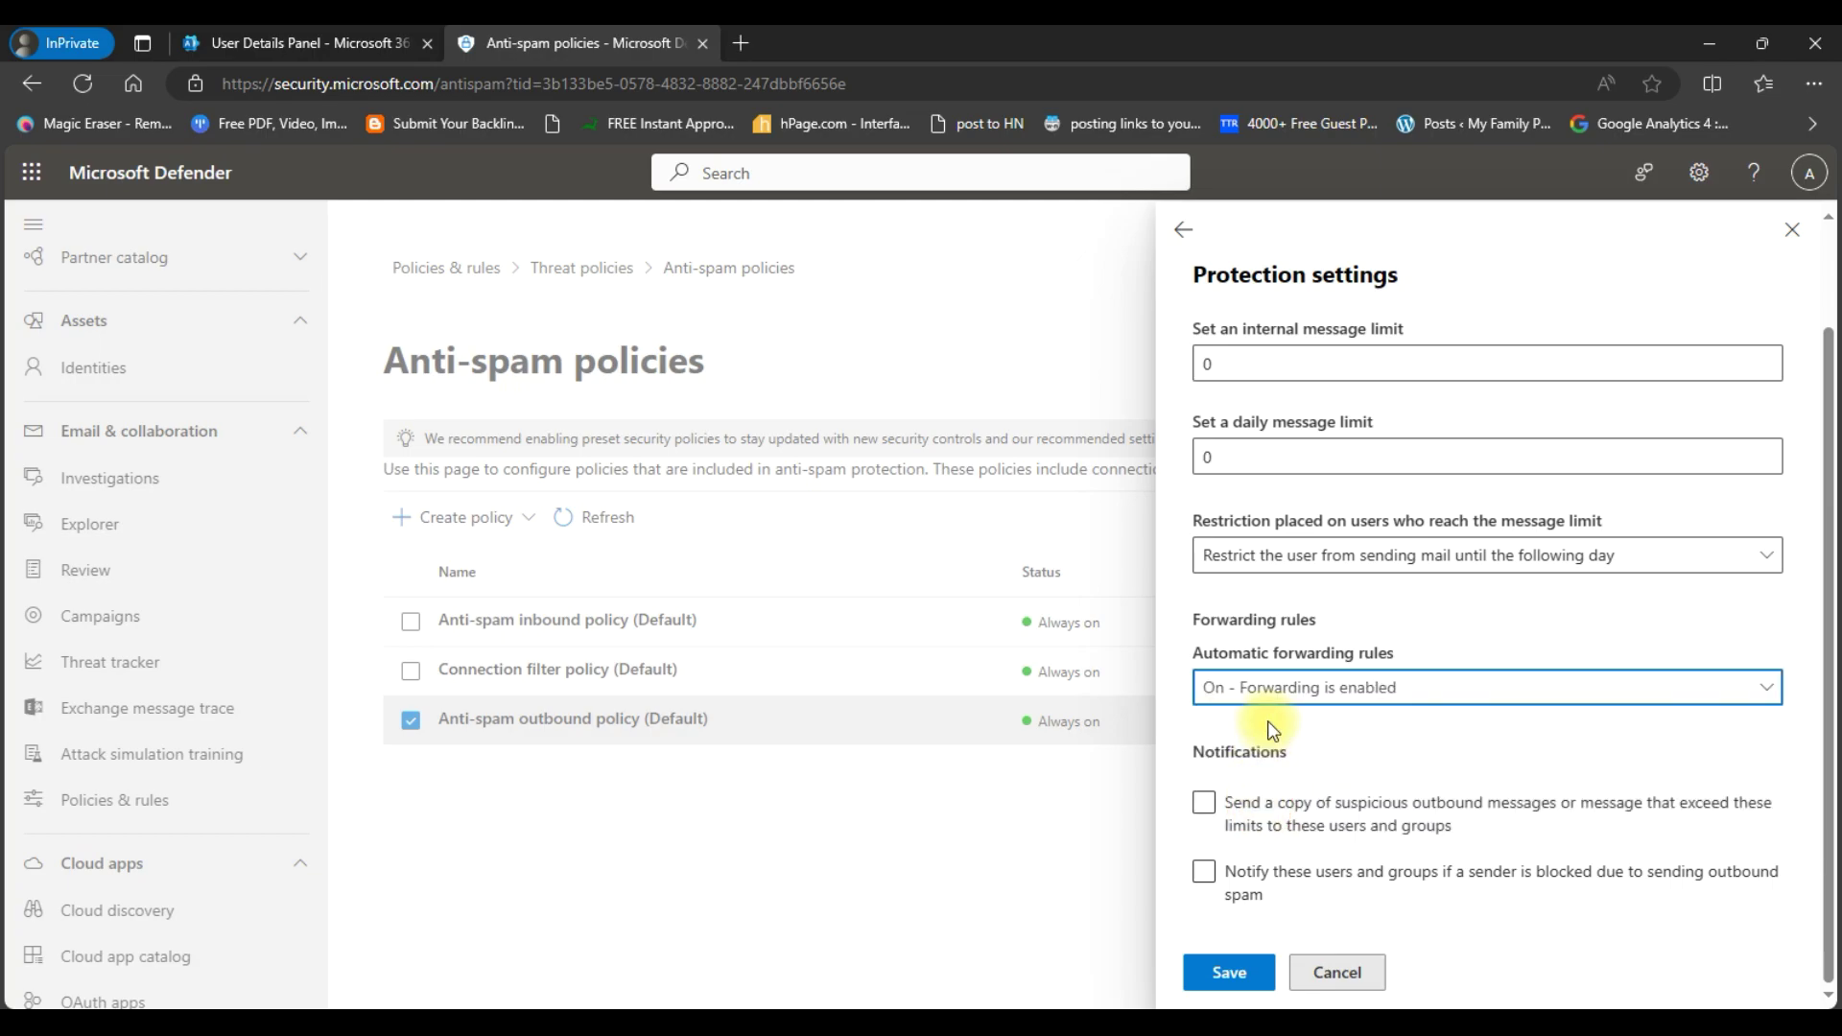
{"action": "left_click", "coordinate": [1241, 971]}
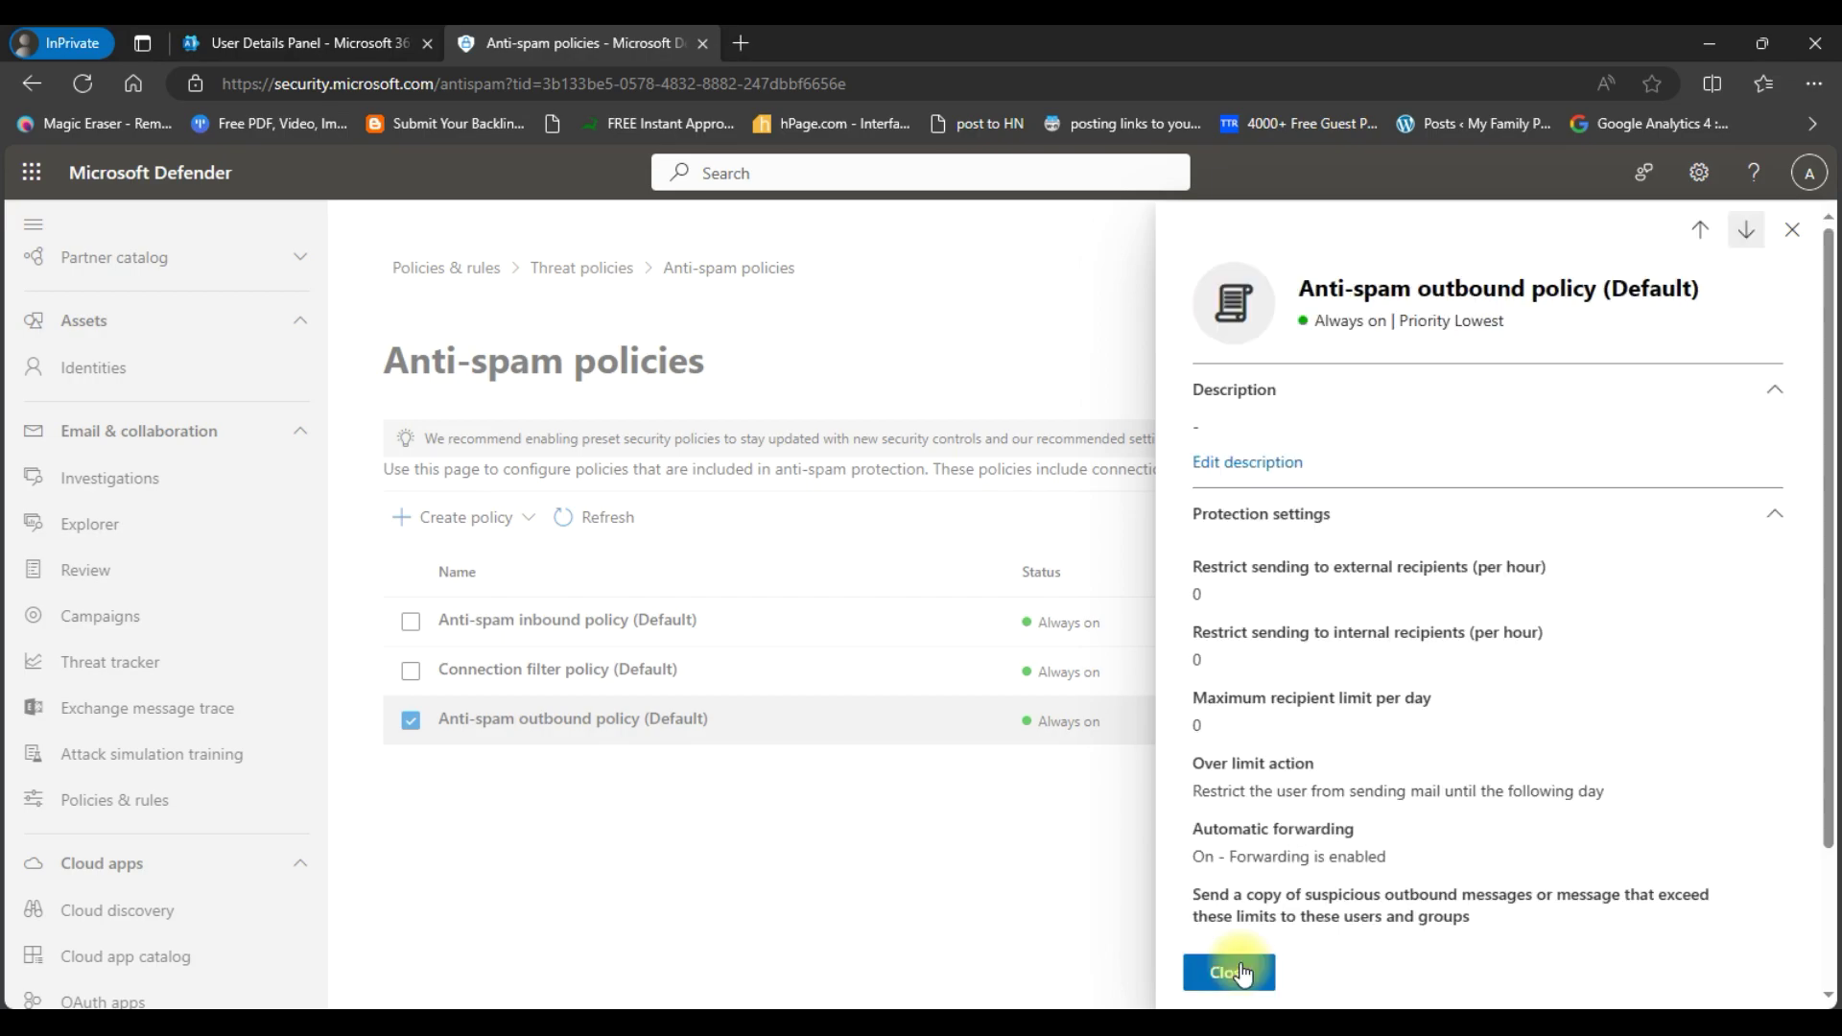
{"action": "scroll", "coordinate": [1261, 729], "scroll_direction": "down", "scroll_amount": 3}
- Start a new outbound anti-spam policy named 'External forwarding'
{"action": "left_click", "coordinate": [1229, 972]}
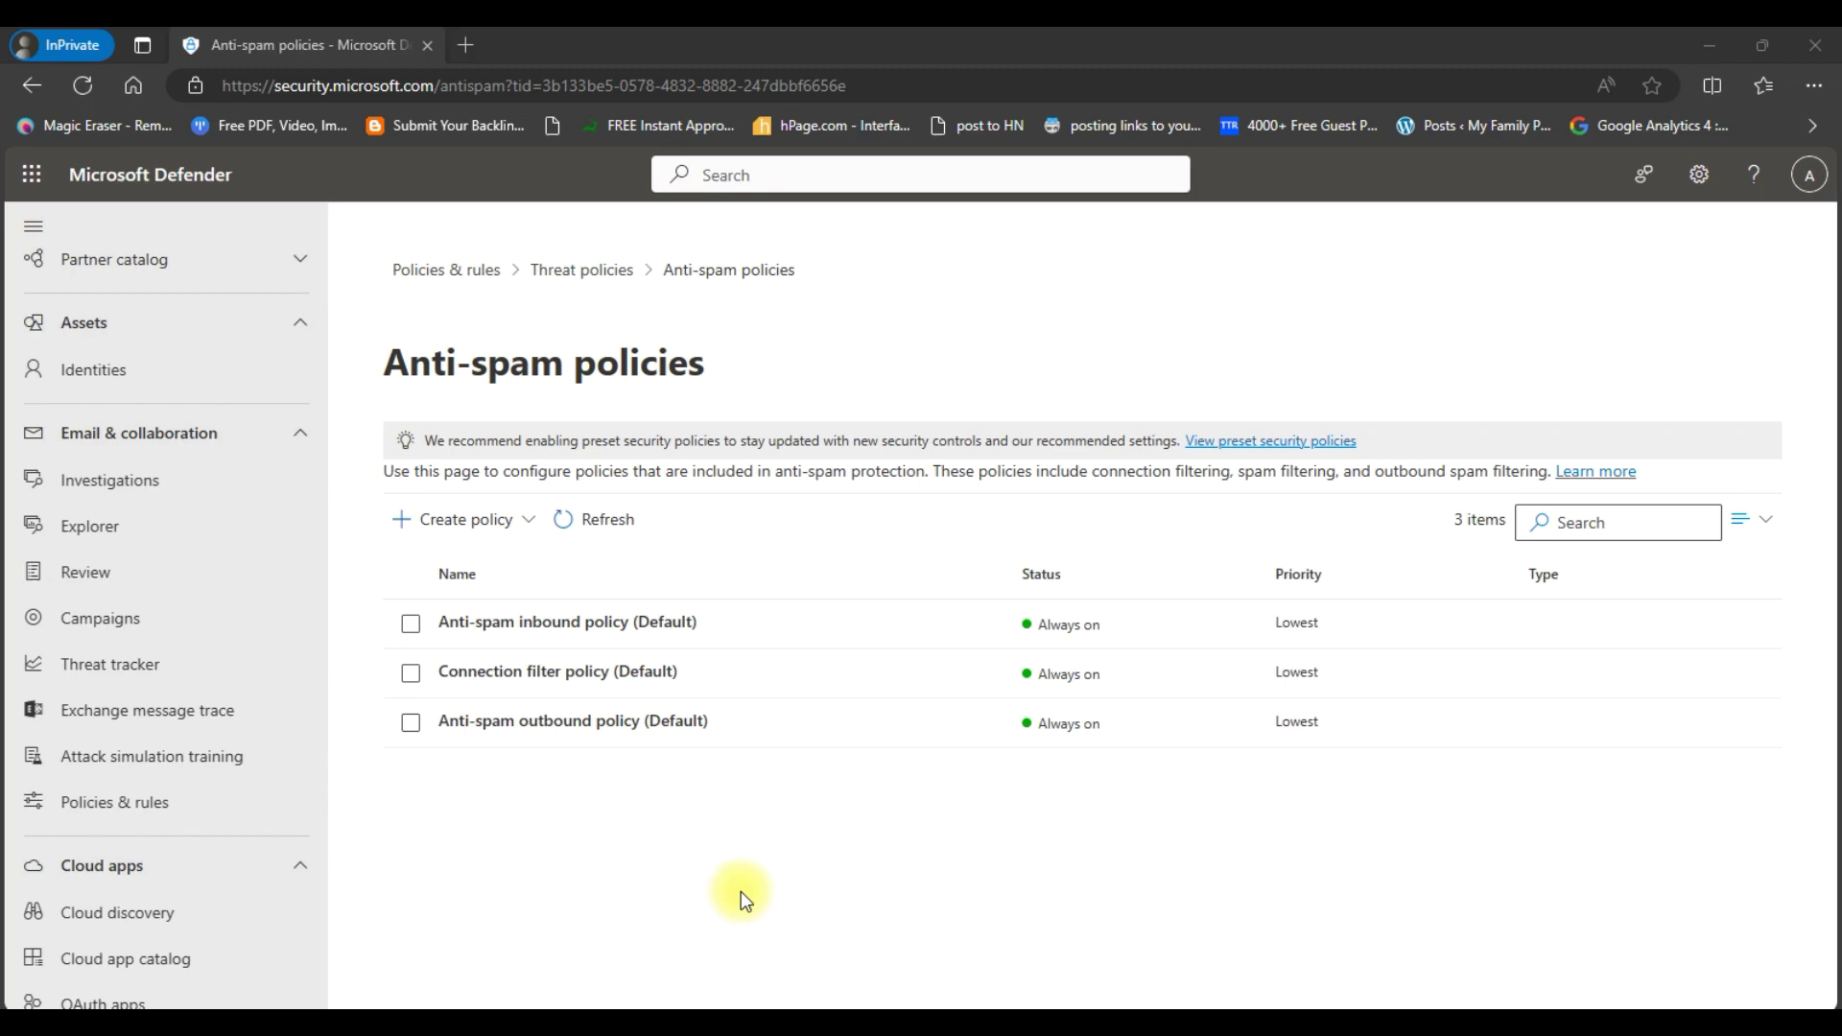
{"action": "left_click", "coordinate": [522, 538]}
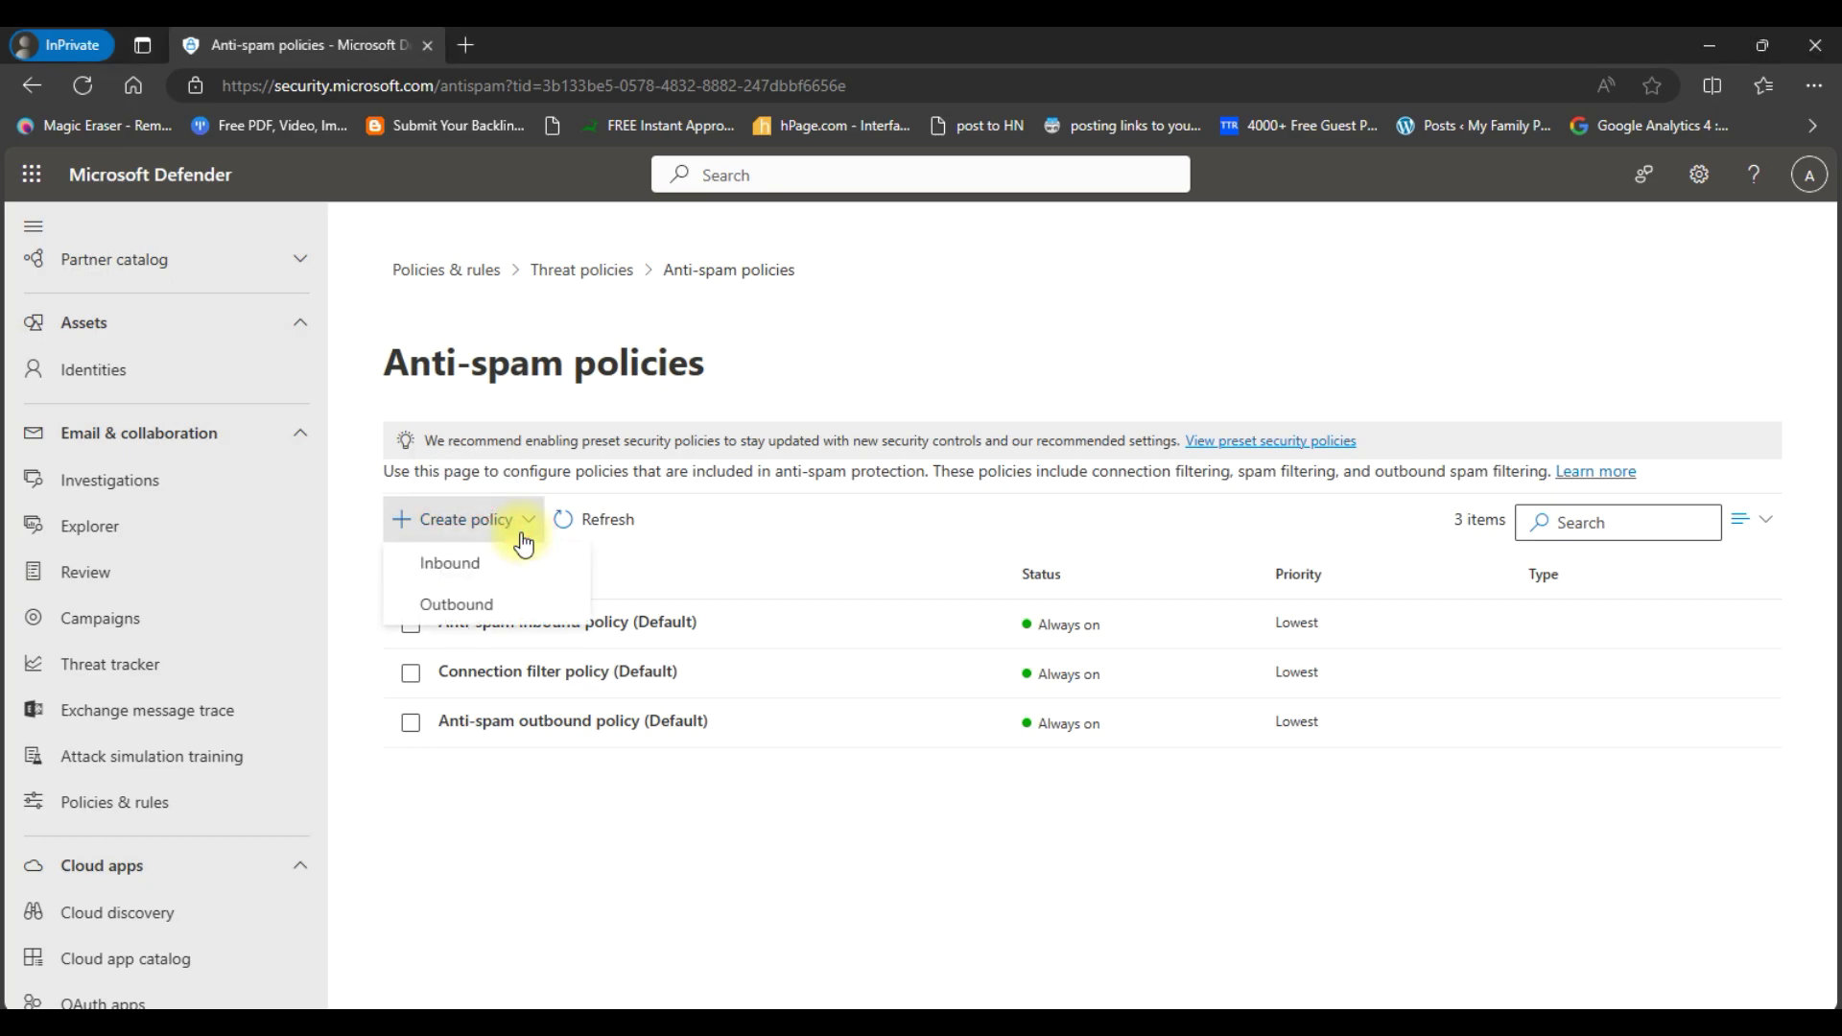
{"action": "left_click", "coordinate": [498, 614]}
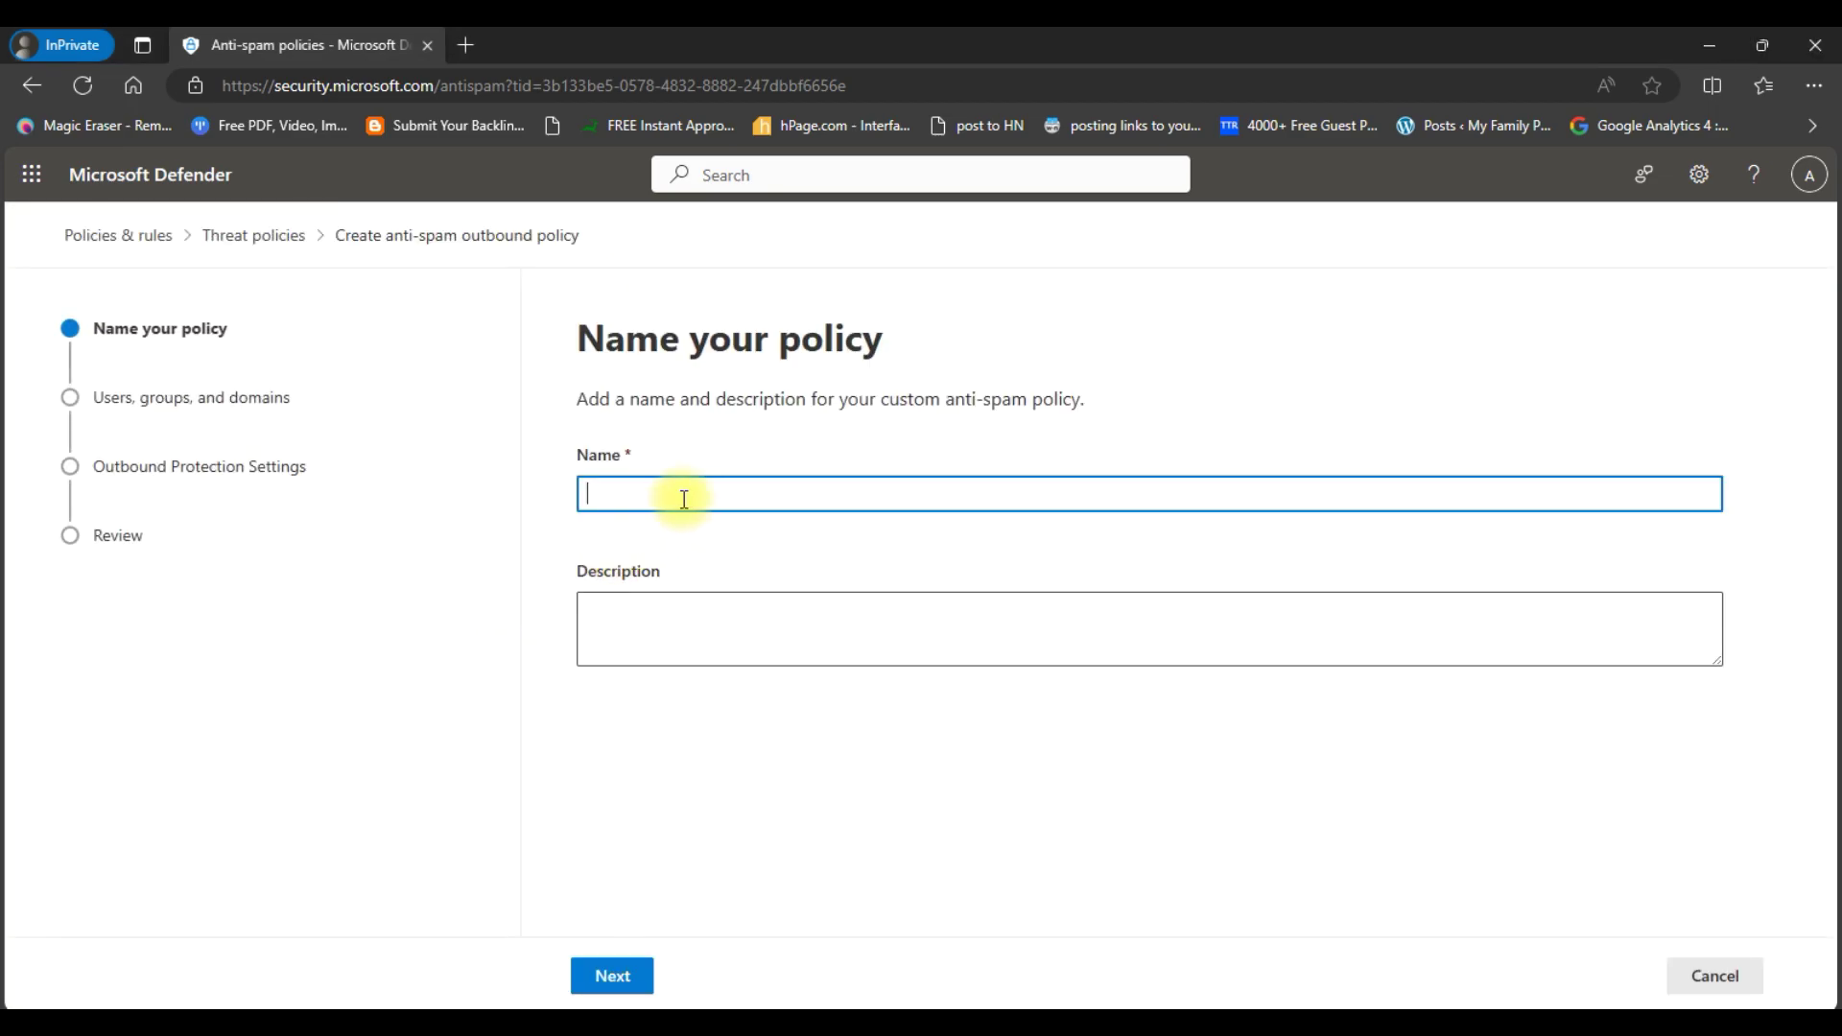
{"action": "left_click", "coordinate": [686, 501]}
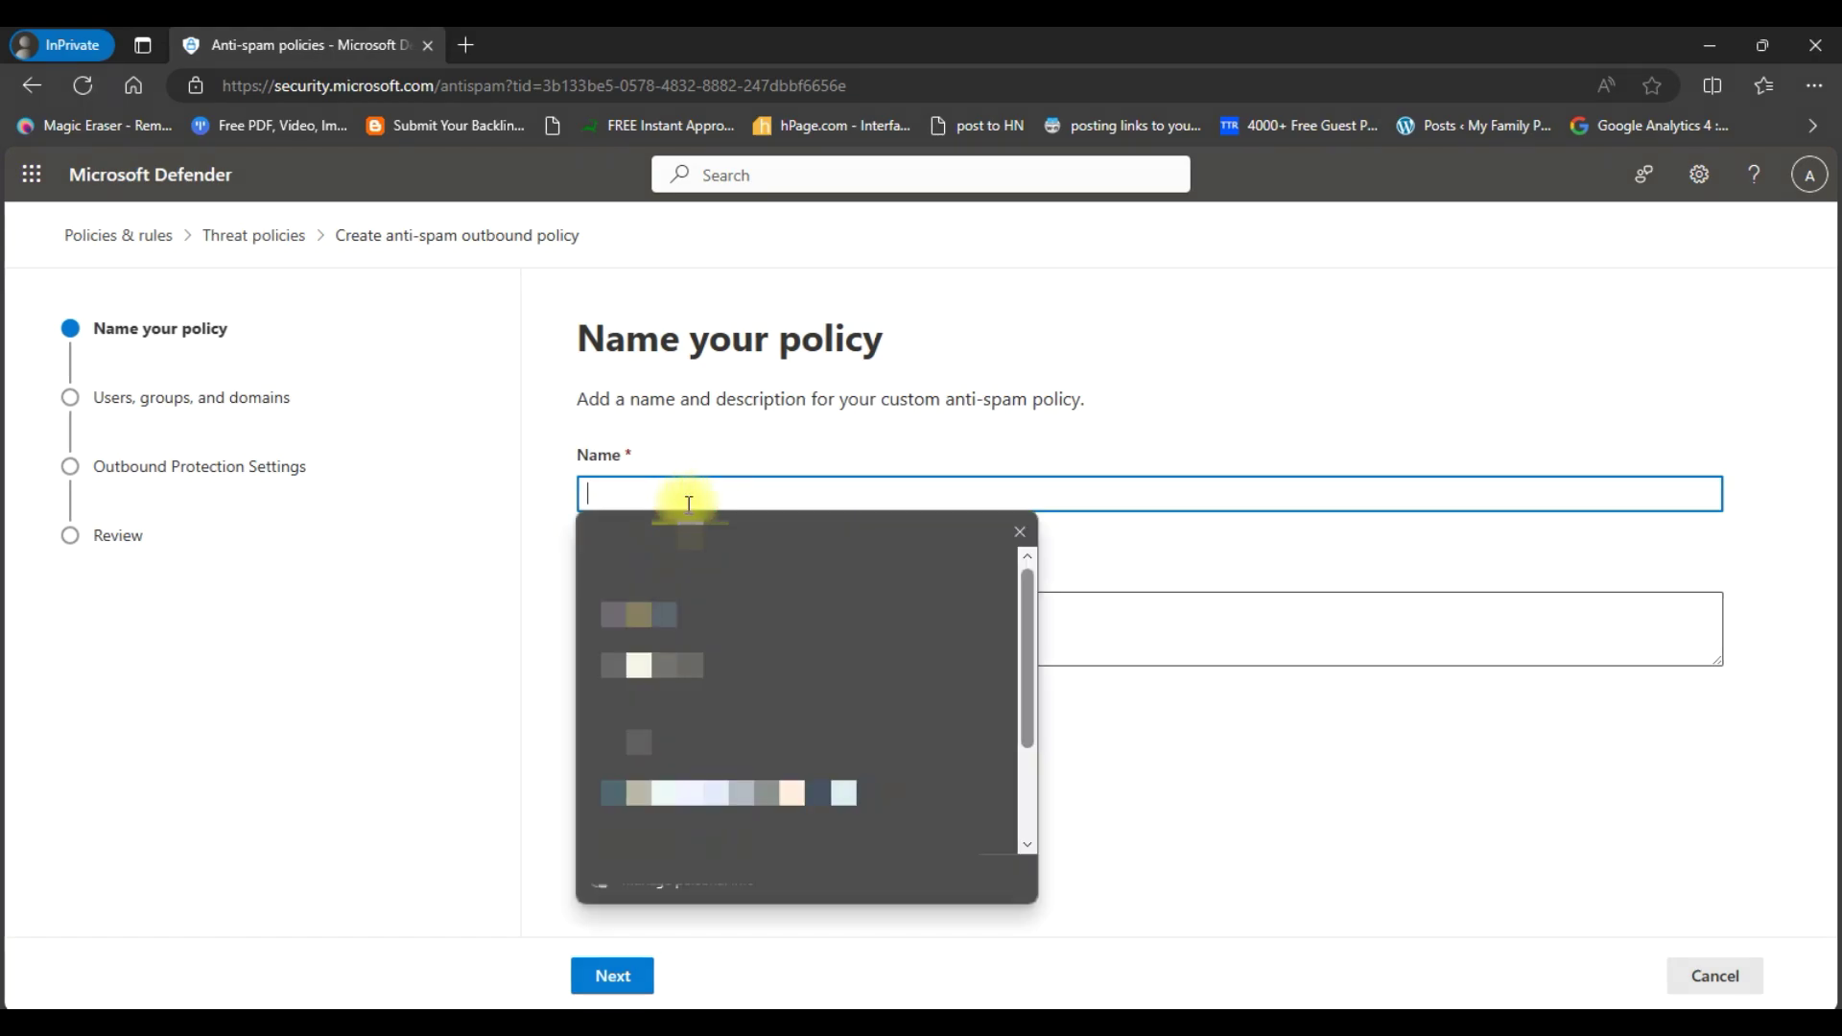
{"action": "type", "text": "Externa"}
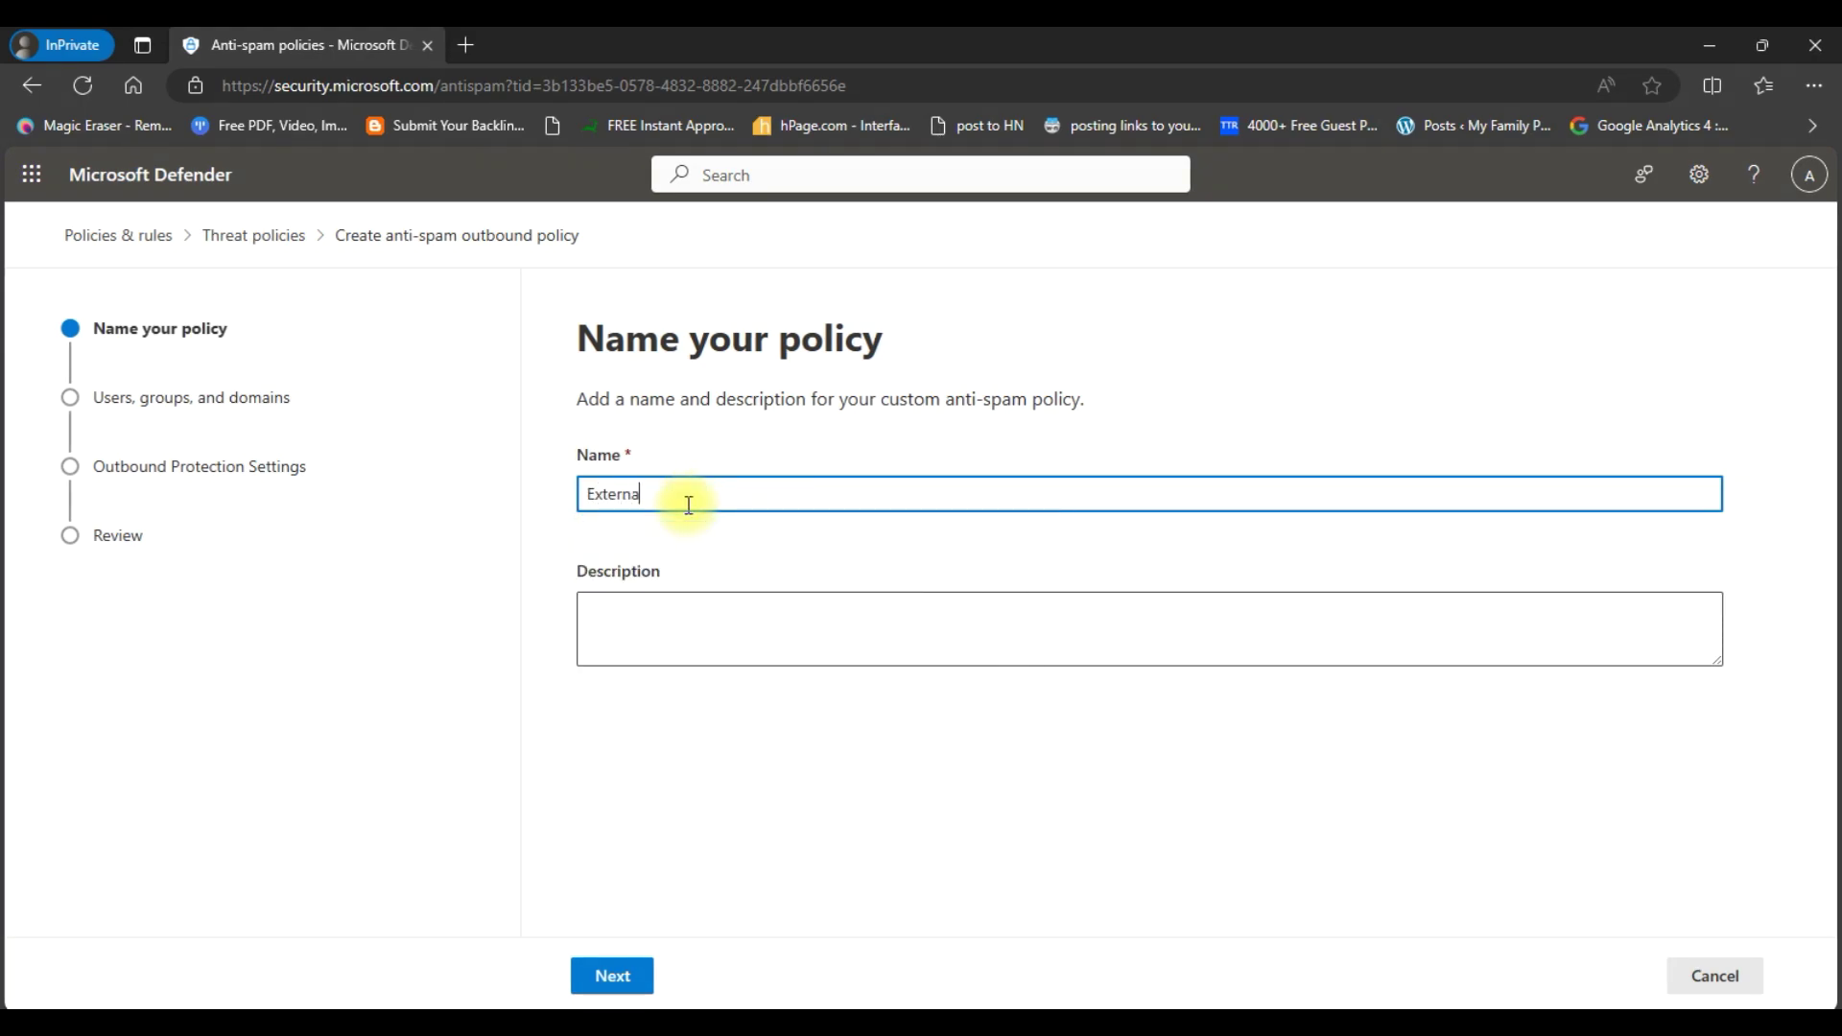
{"action": "type", "text": "l forwarding"}
{"action": "left_click", "coordinate": [628, 984]}
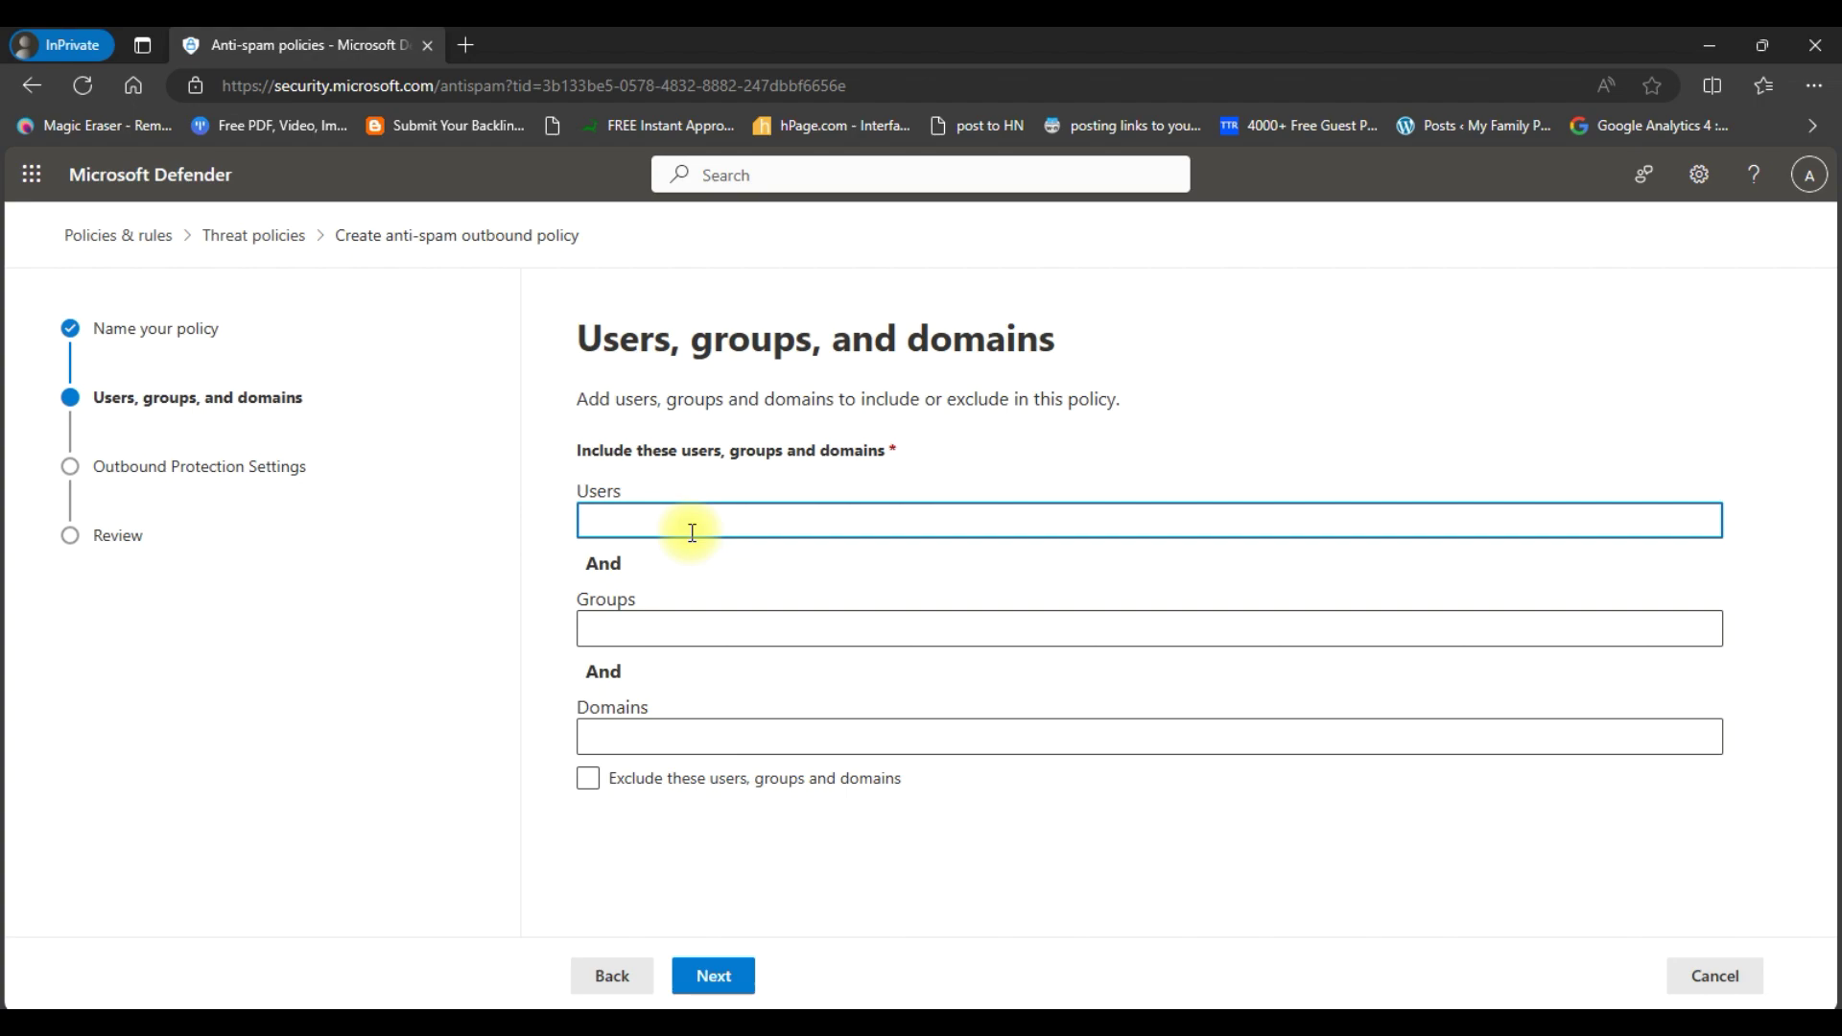
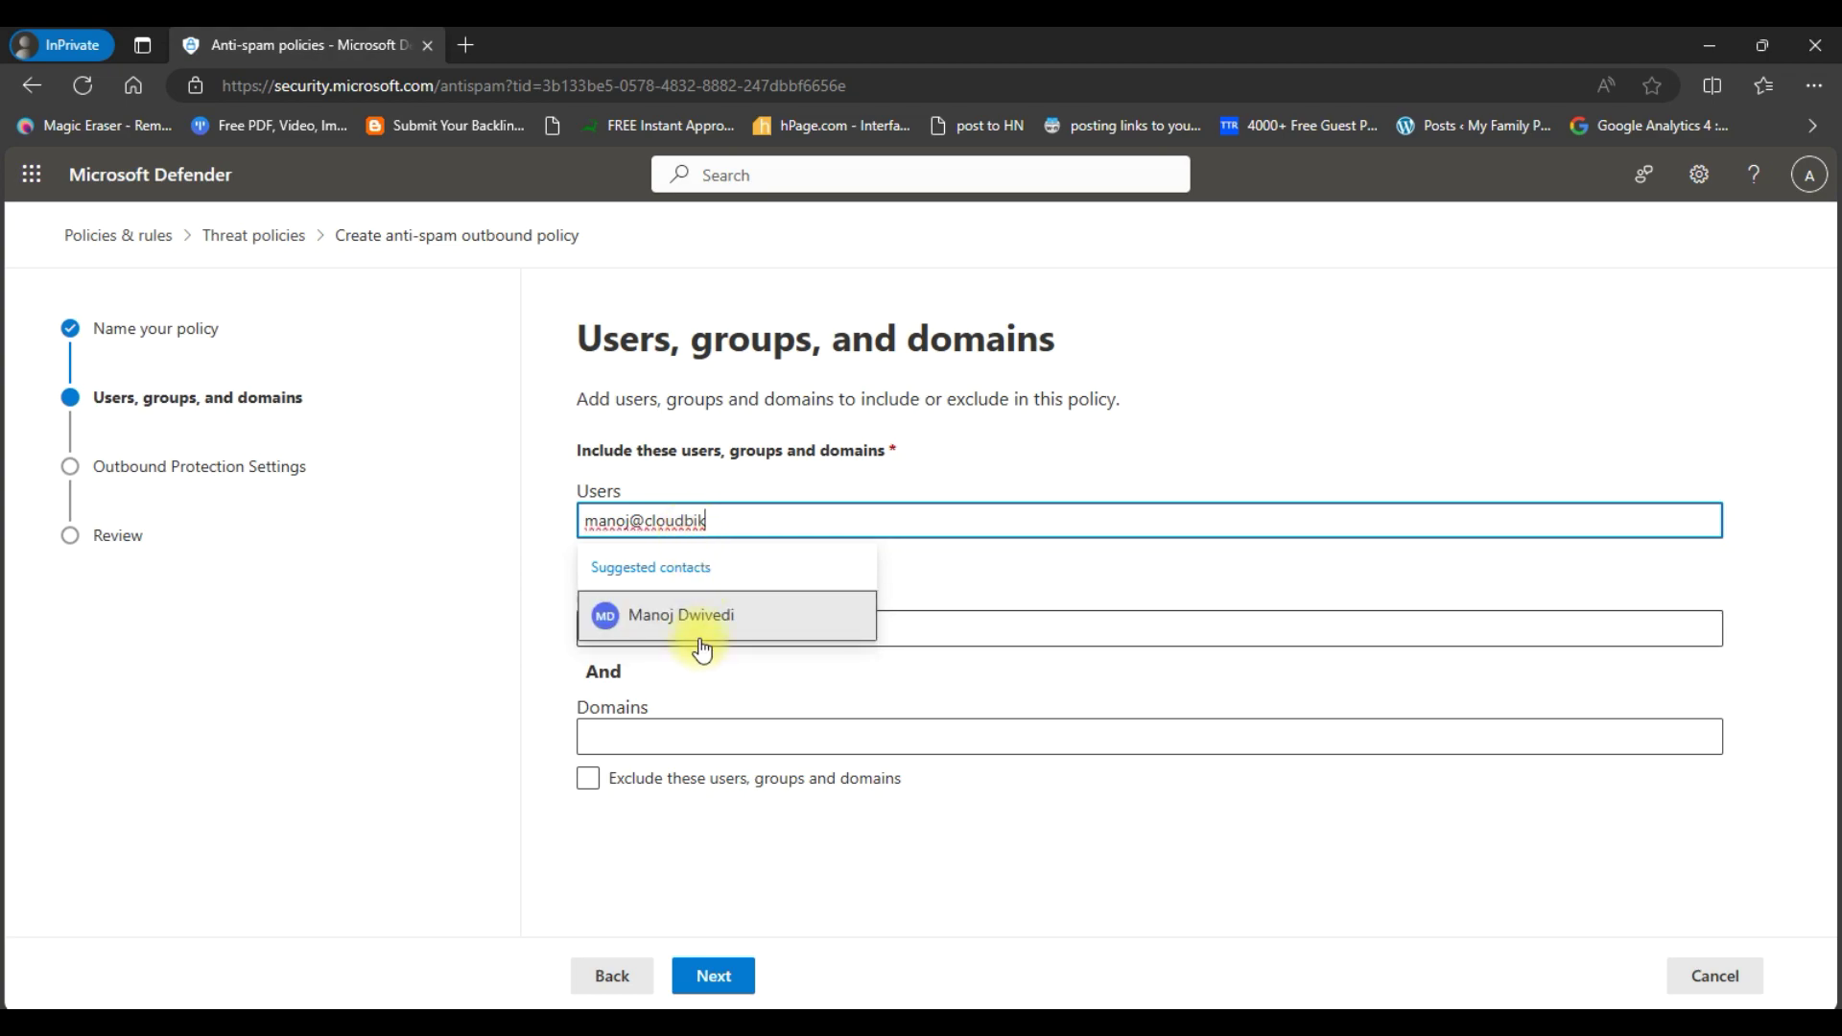
- Include one user in the policy, found by their email address
{"action": "left_click", "coordinate": [705, 635]}
{"action": "left_click", "coordinate": [724, 622]}
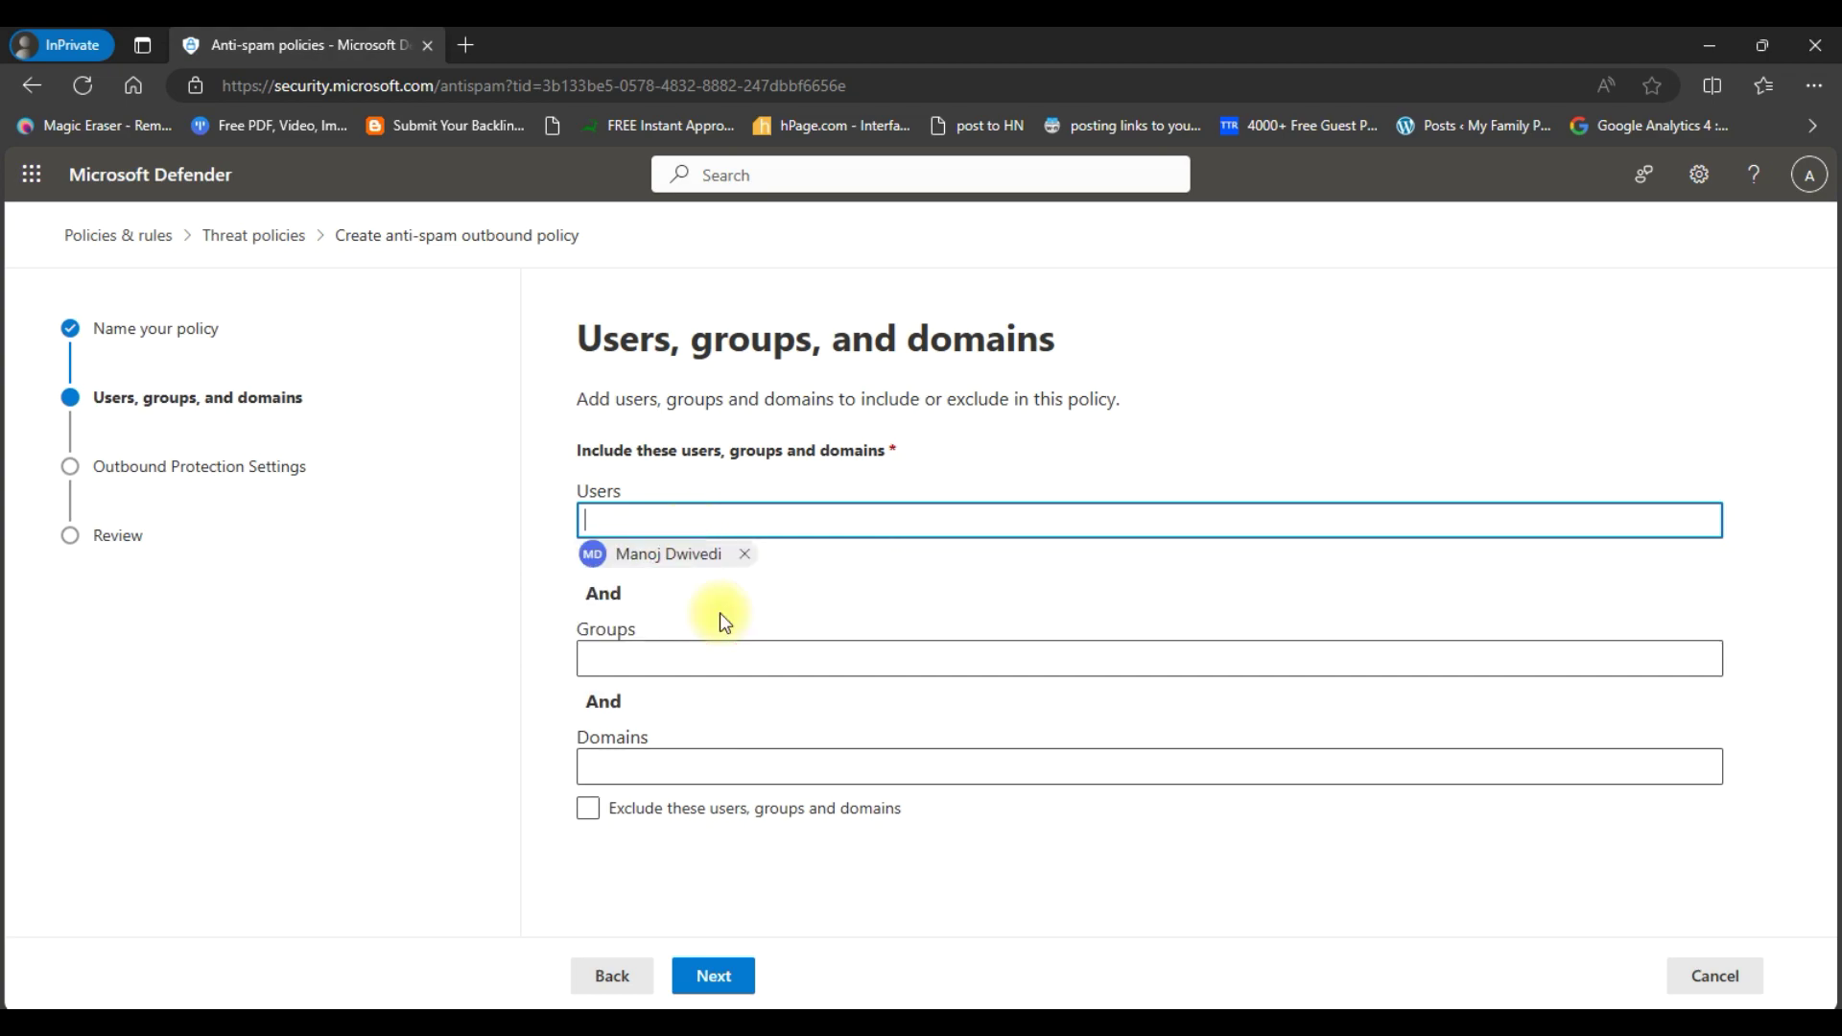
{"action": "left_click", "coordinate": [736, 990]}
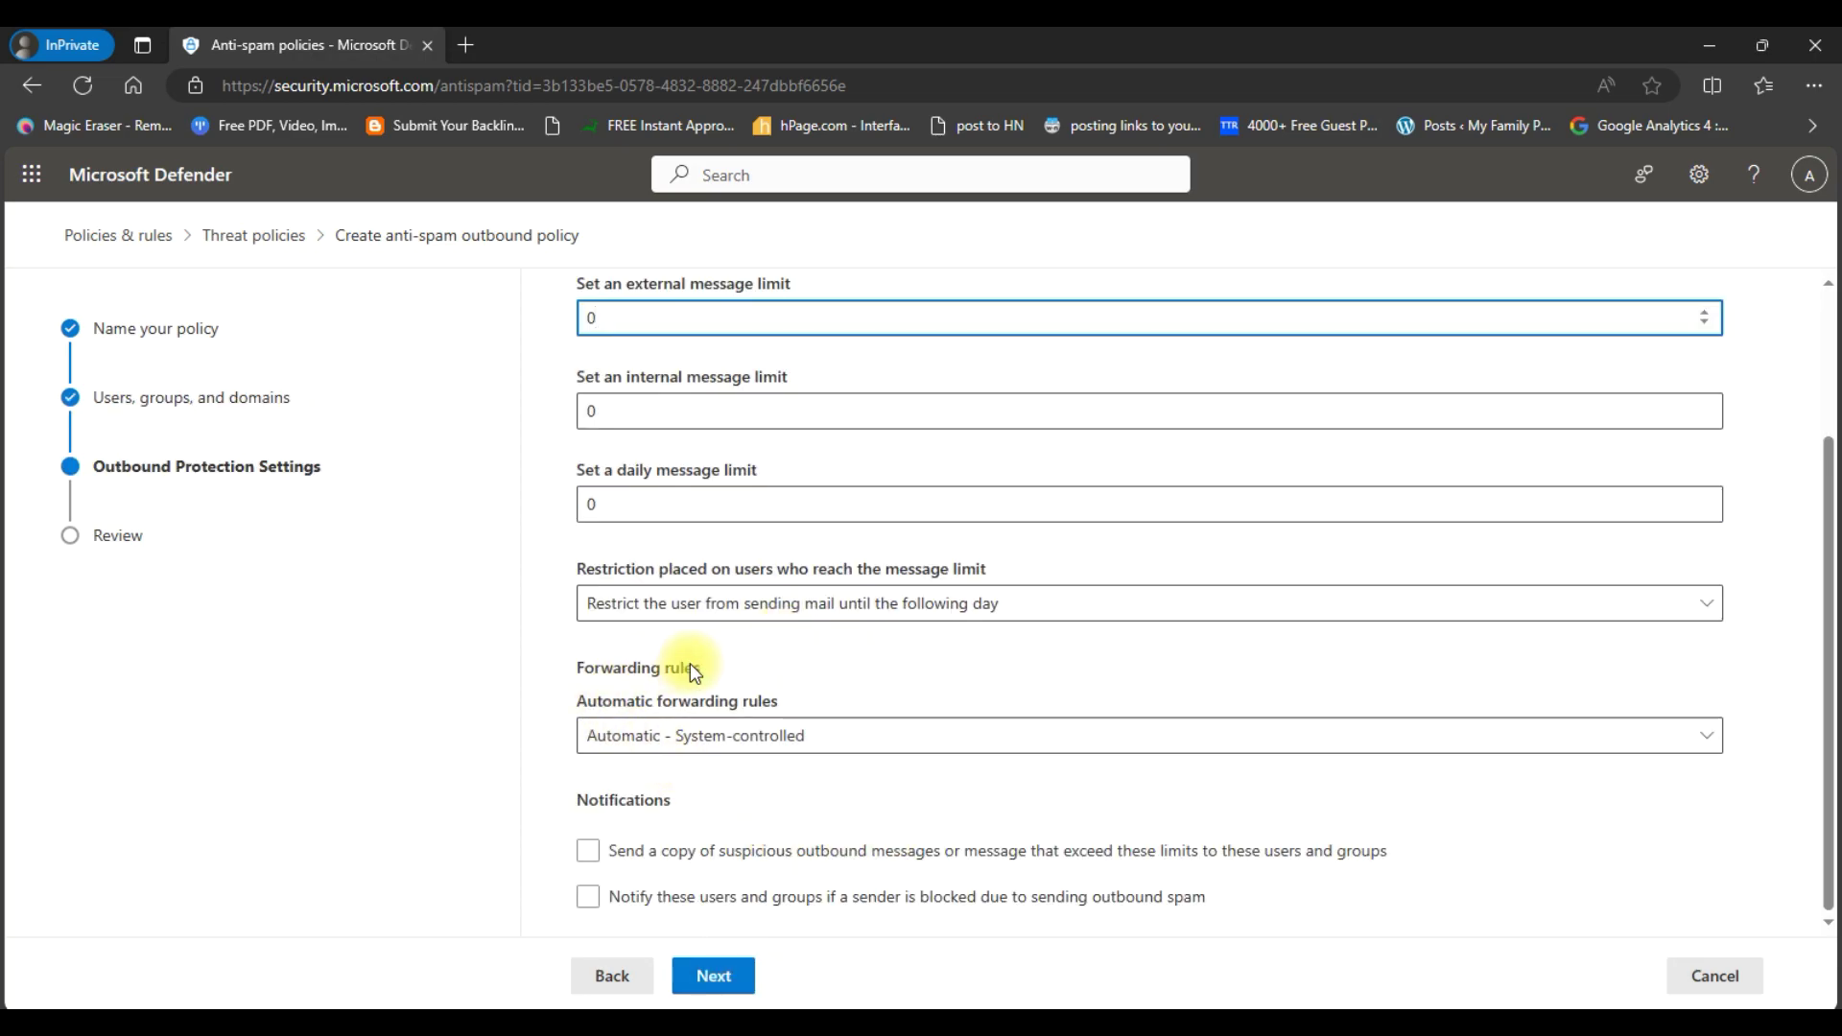
- Enable automatic forwarding ('On - Forwarding is enabled') for 'External forwarding', review, and create the policy
{"action": "left_click", "coordinate": [684, 737]}
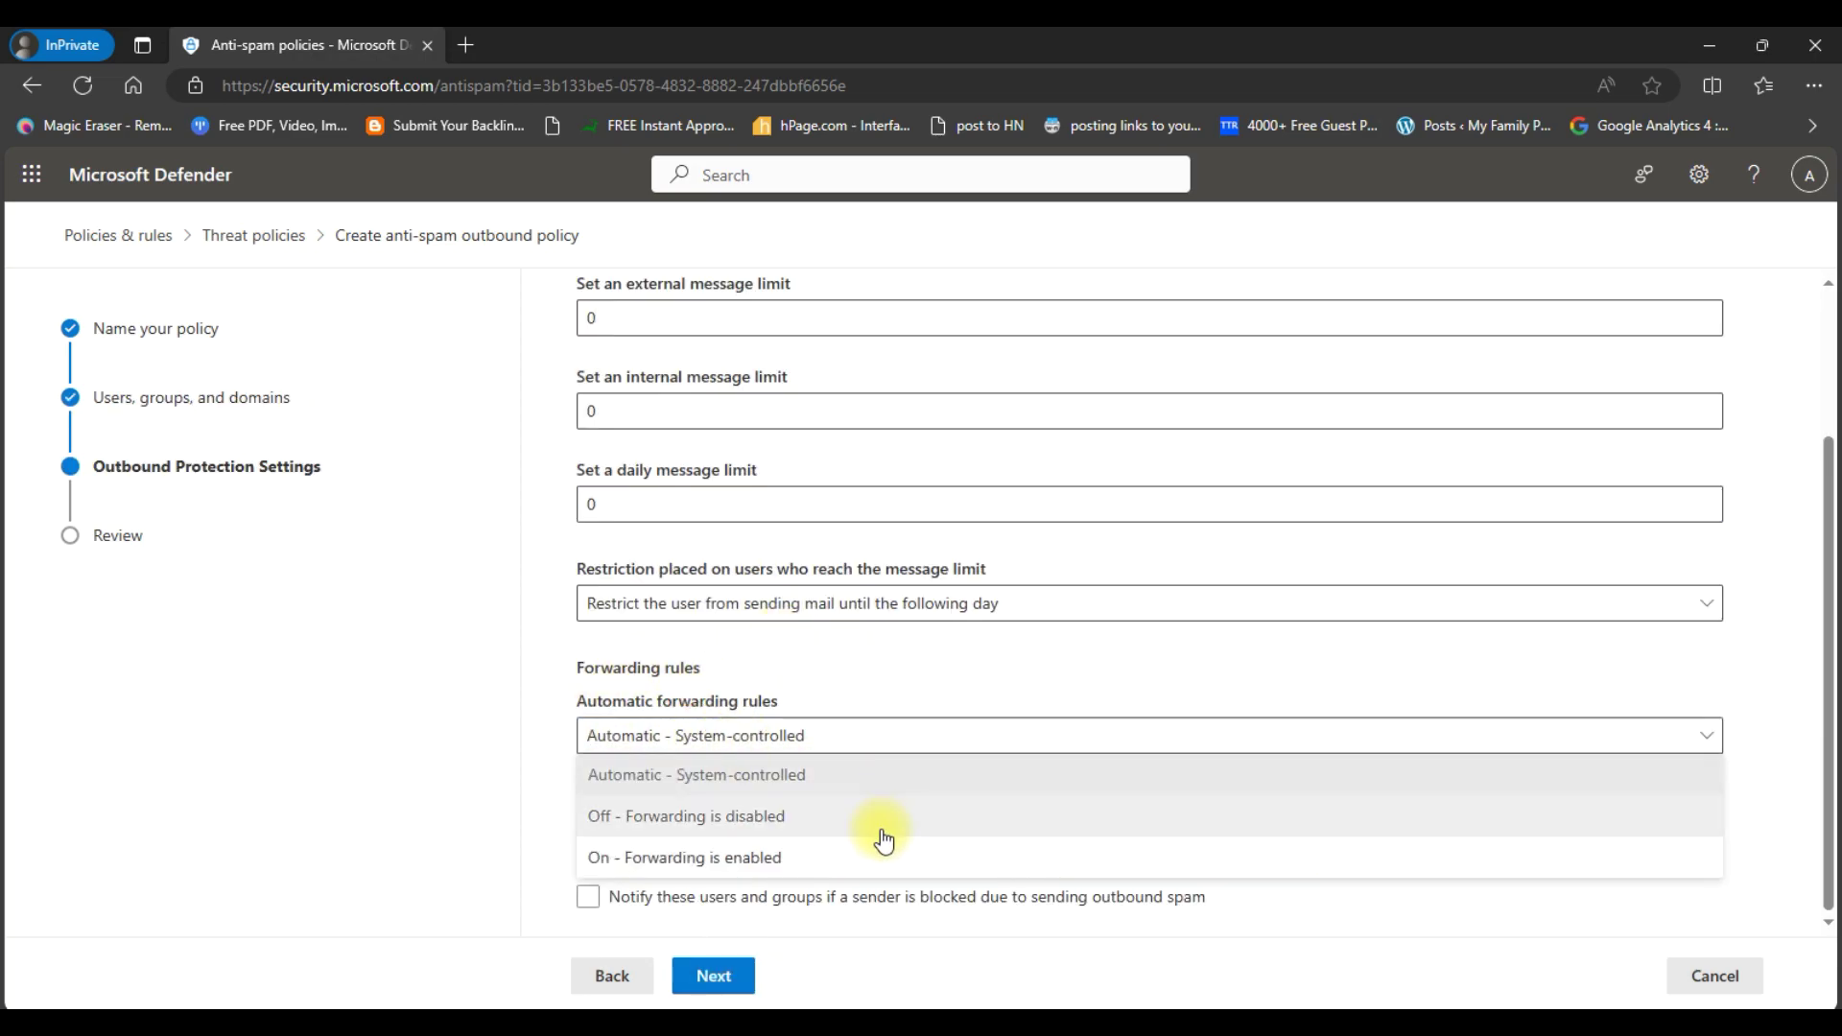
{"action": "left_click", "coordinate": [762, 854]}
{"action": "left_click", "coordinate": [759, 868]}
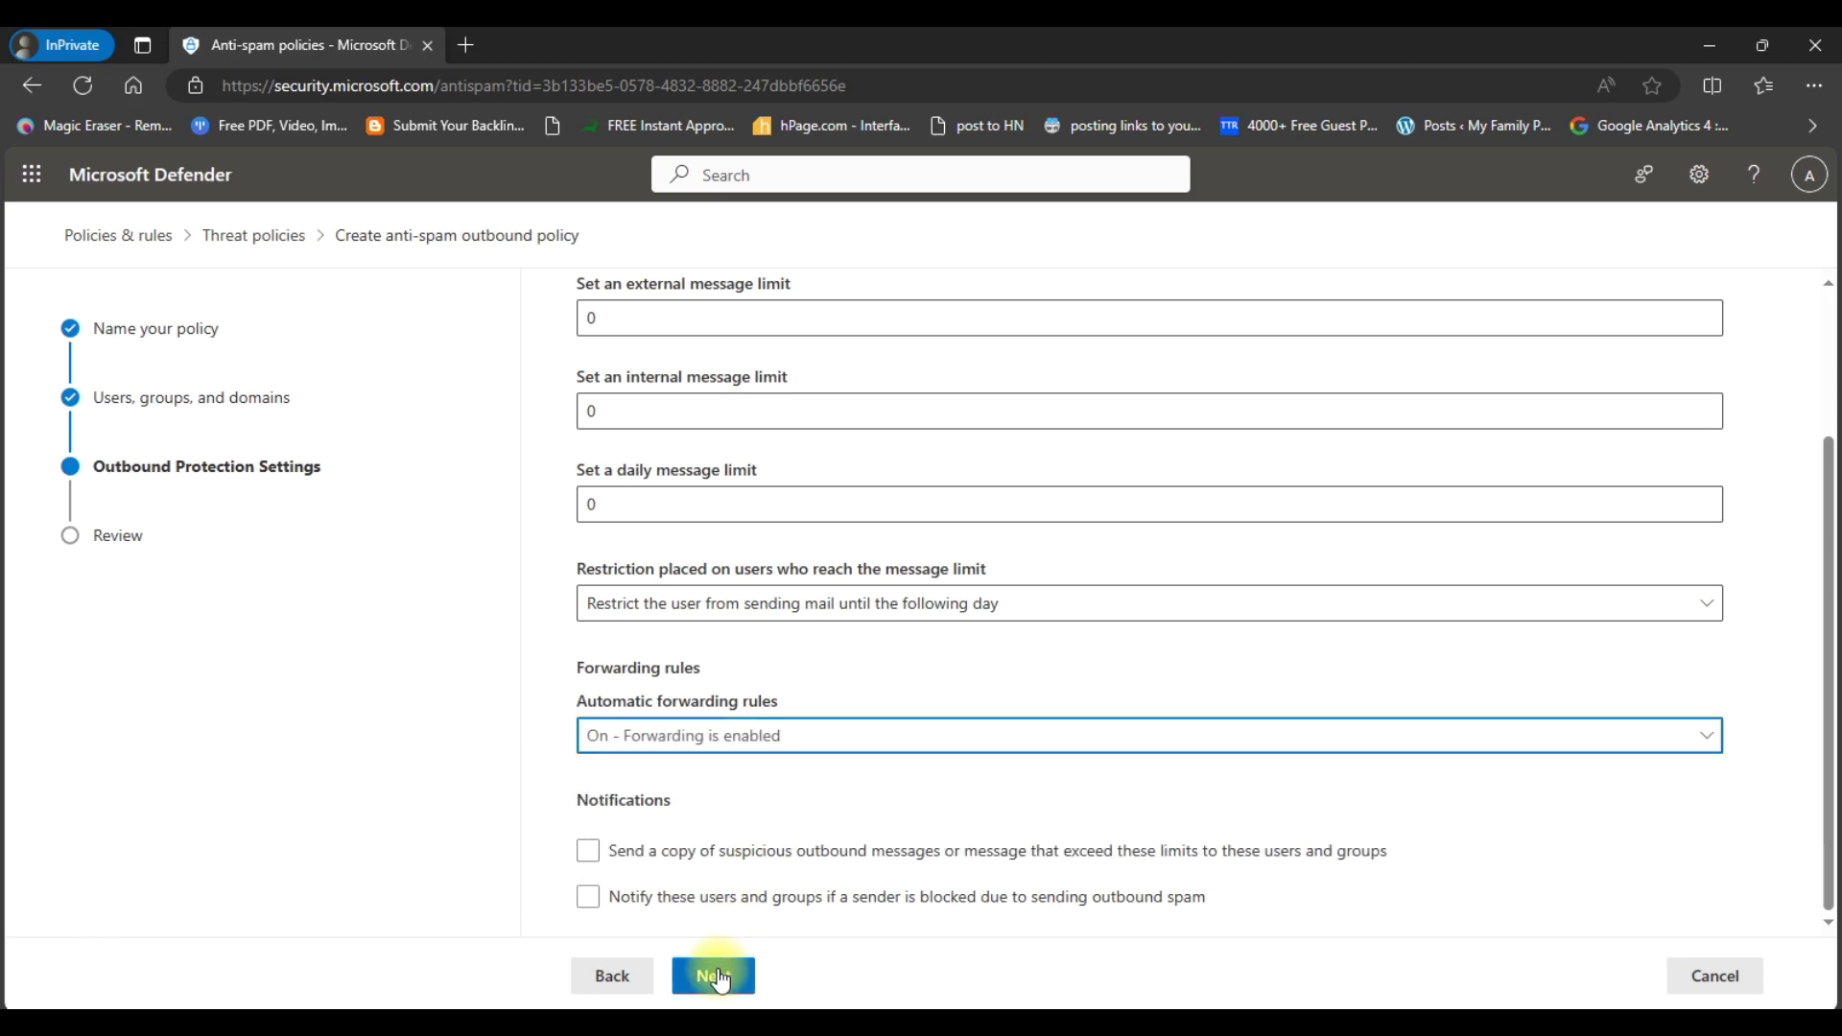
{"action": "left_click", "coordinate": [715, 976]}
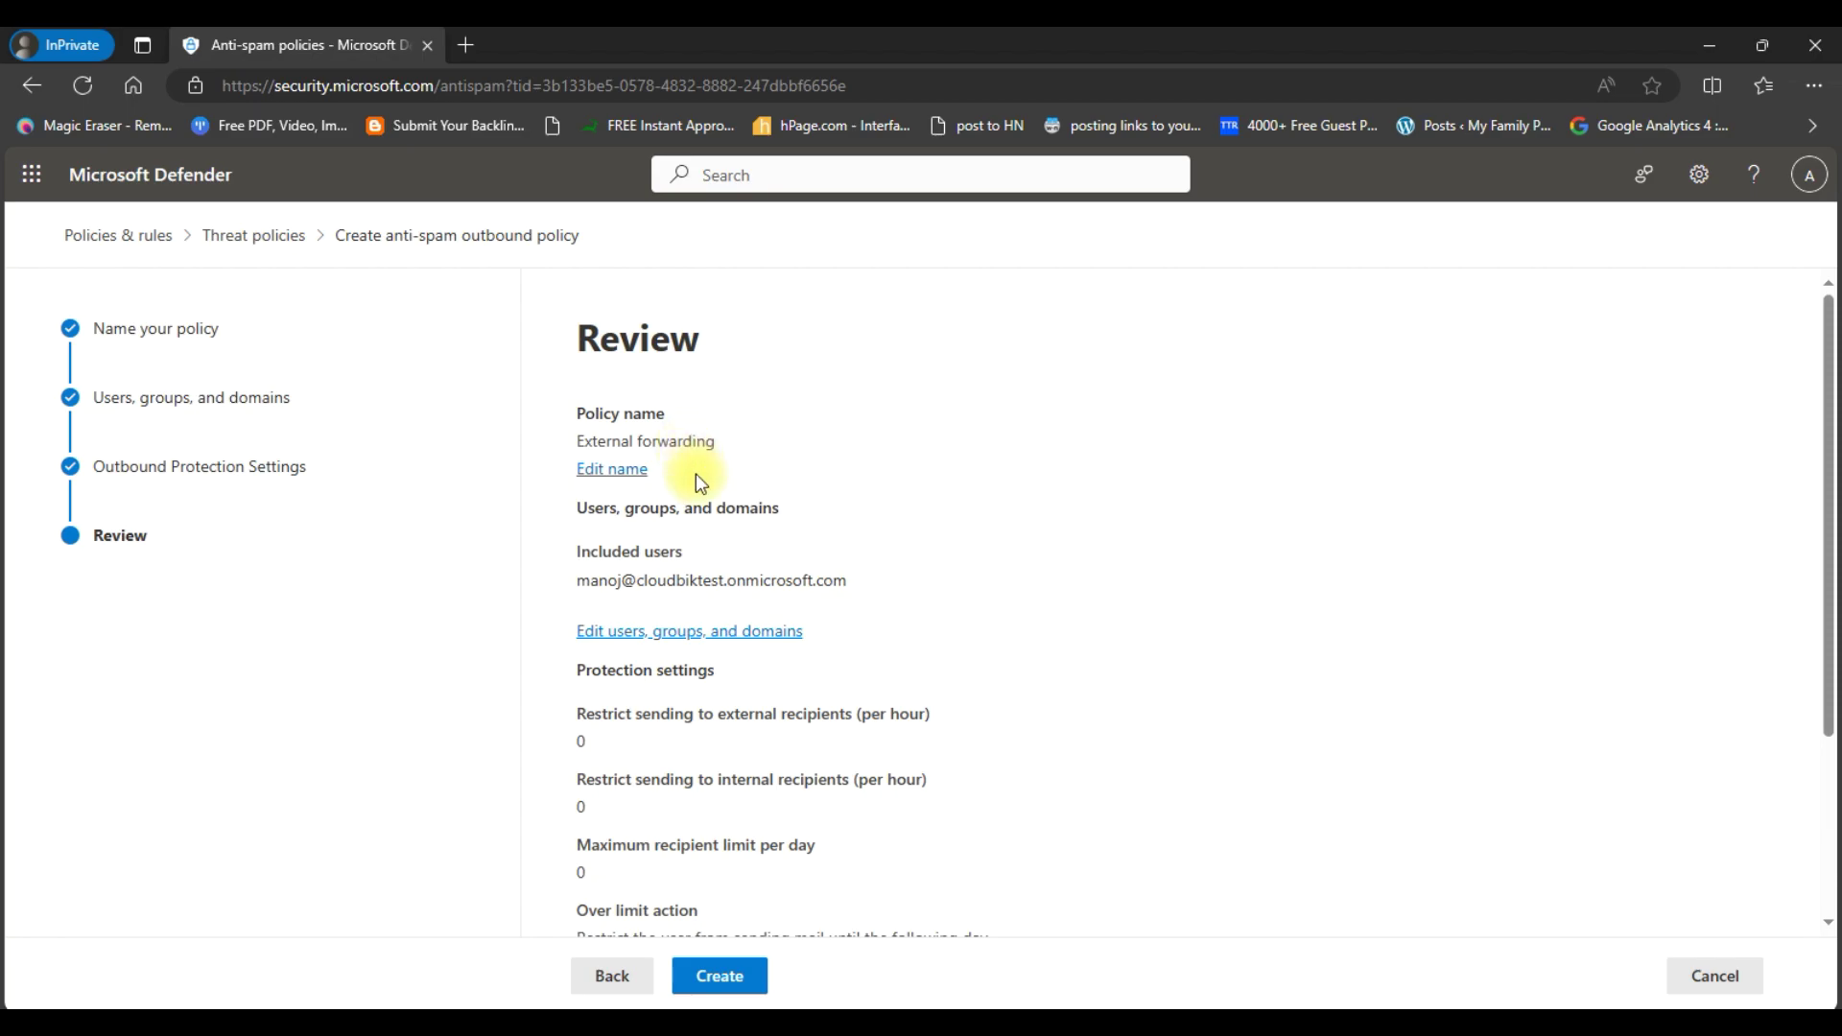
{"action": "scroll", "coordinate": [697, 622], "scroll_direction": "down", "scroll_amount": 3}
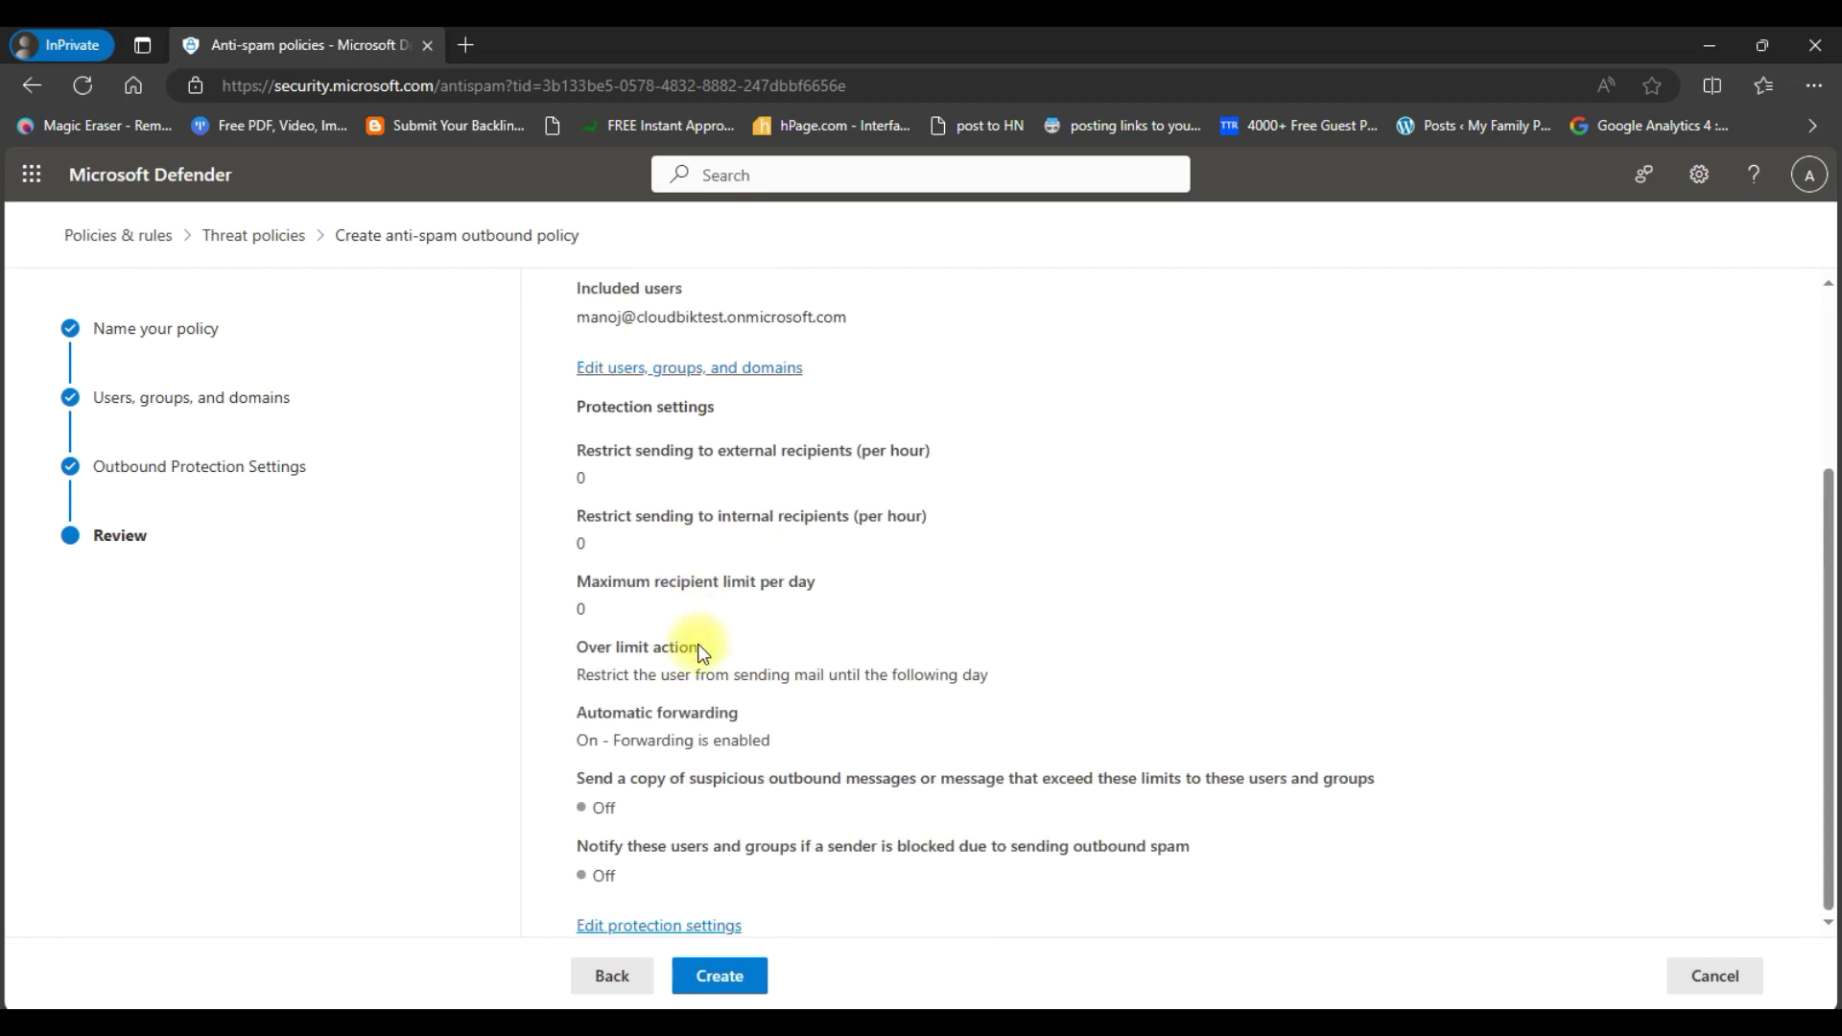
{"action": "left_click", "coordinate": [739, 983]}
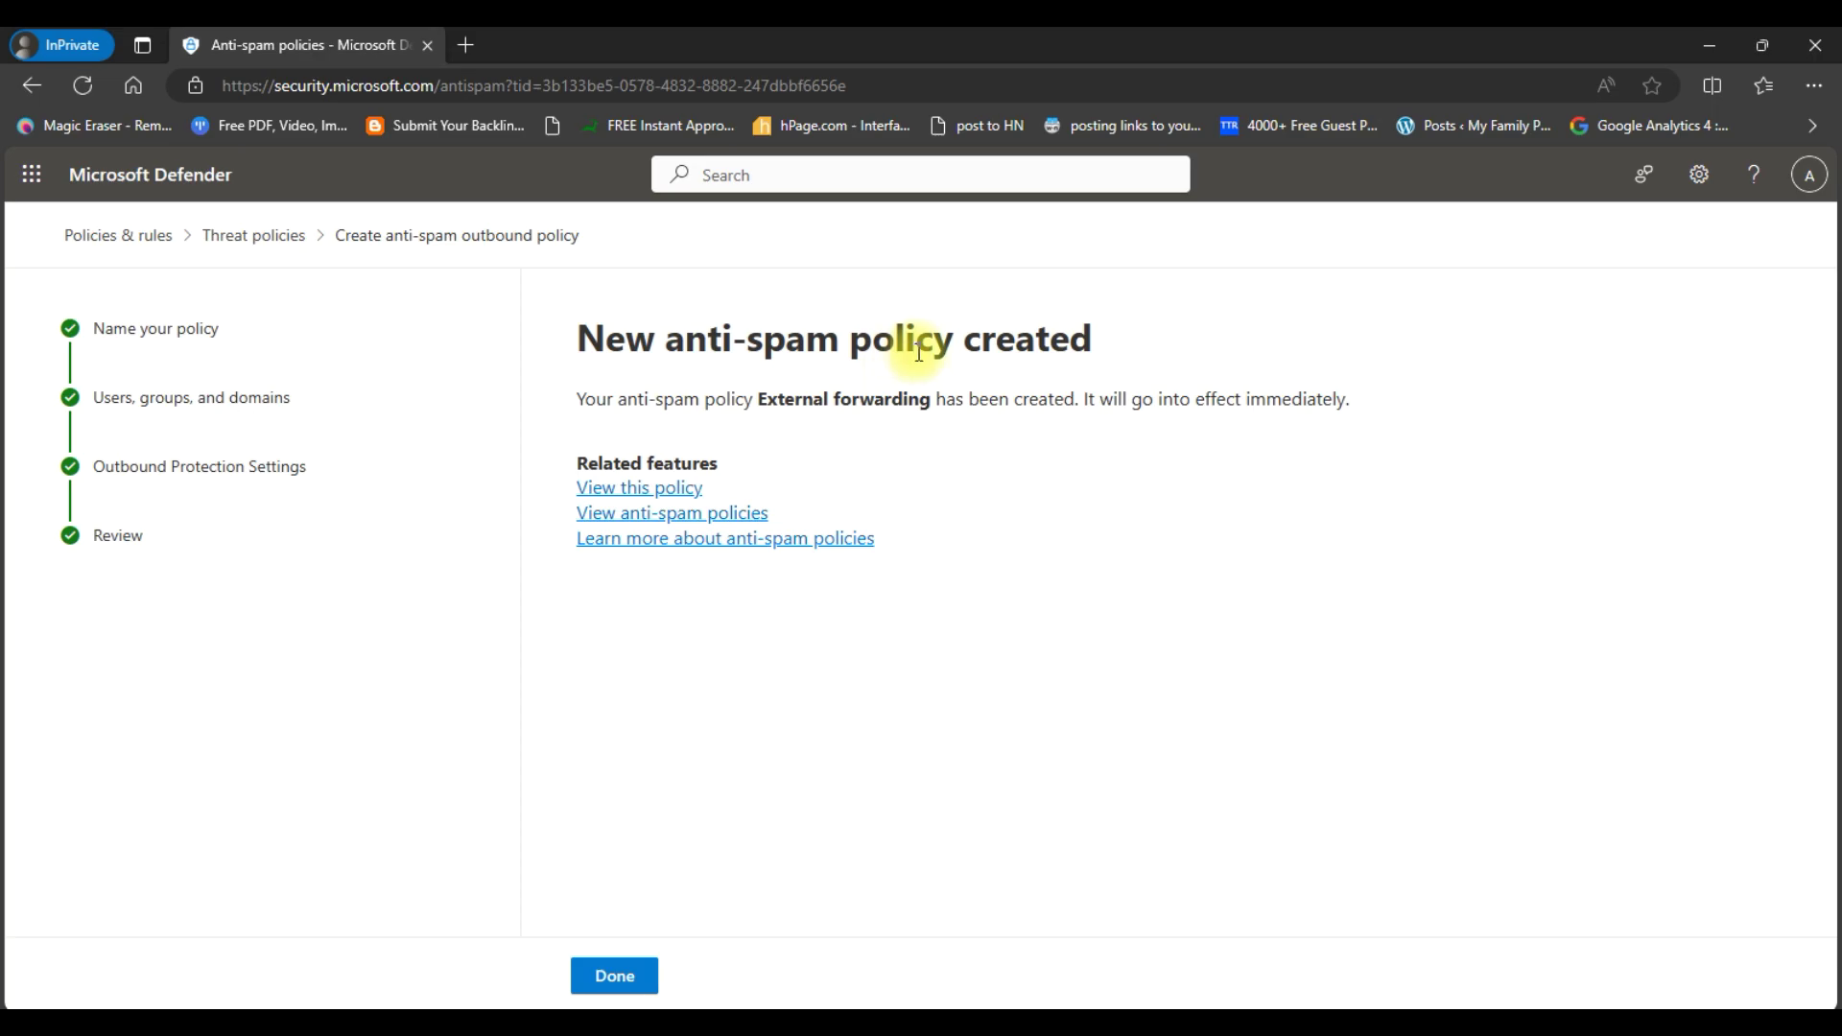
{"action": "left_click", "coordinate": [615, 977]}
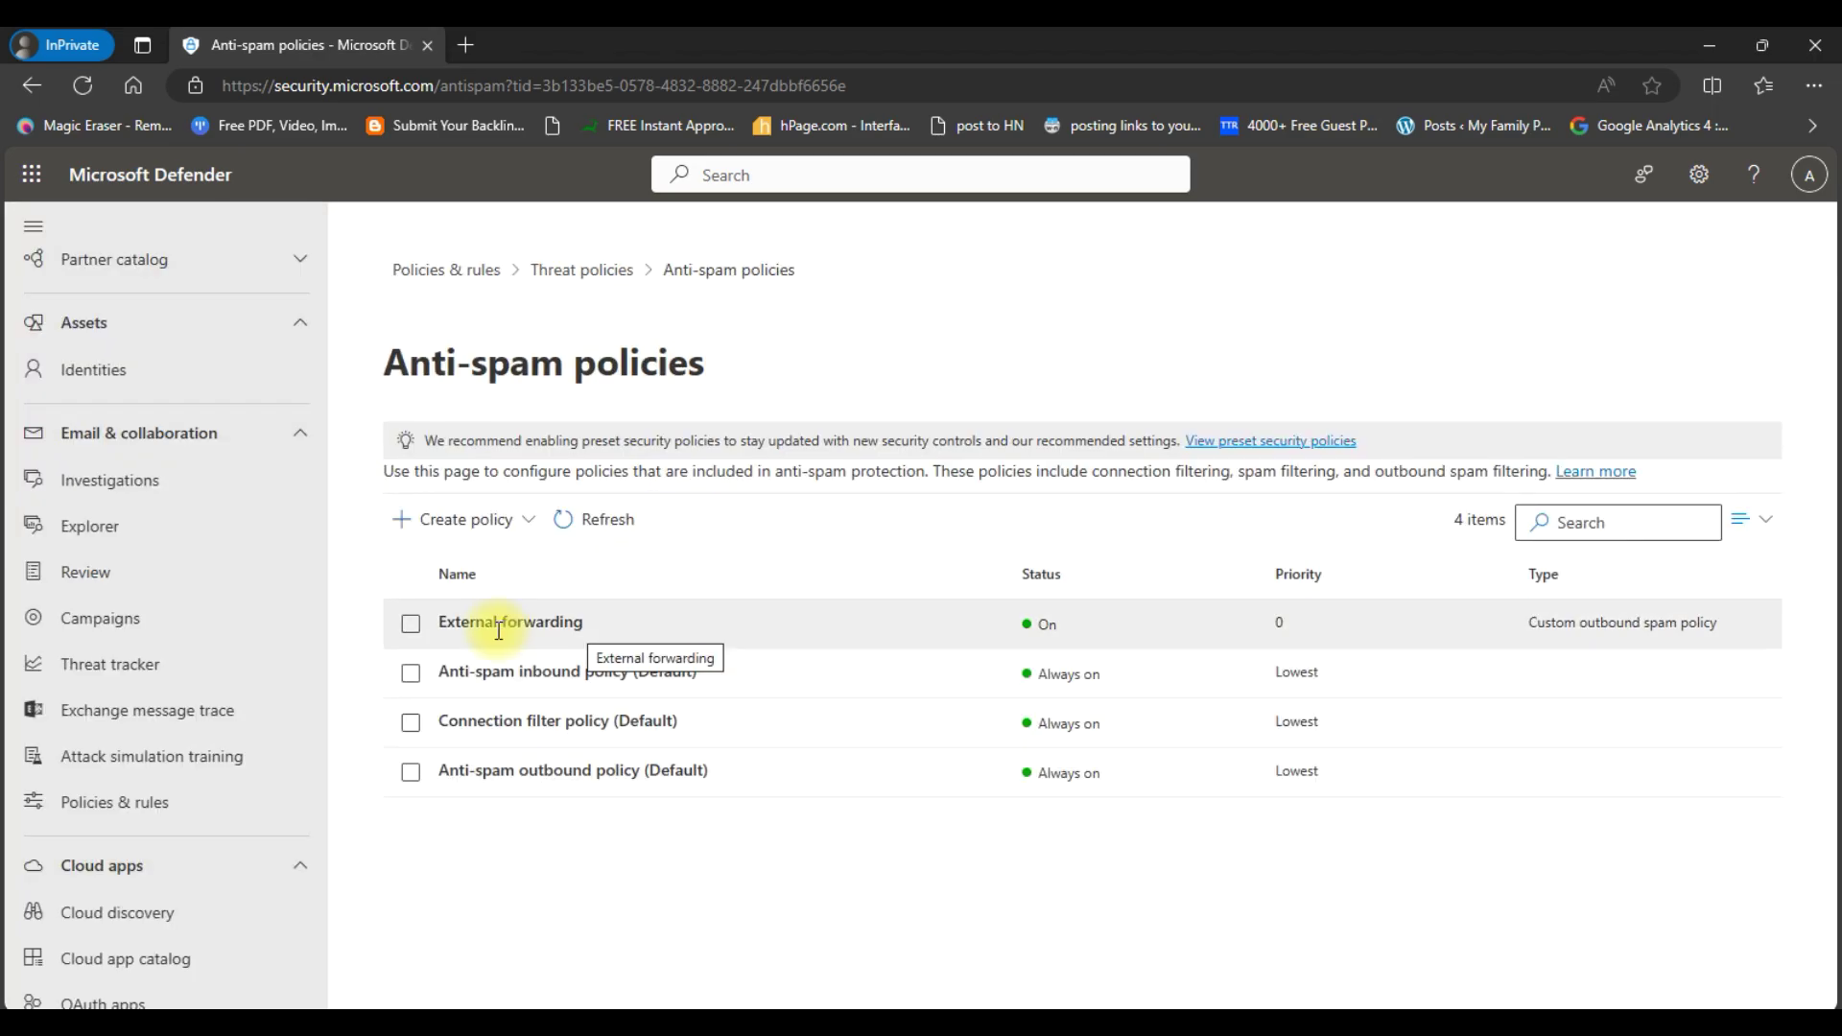